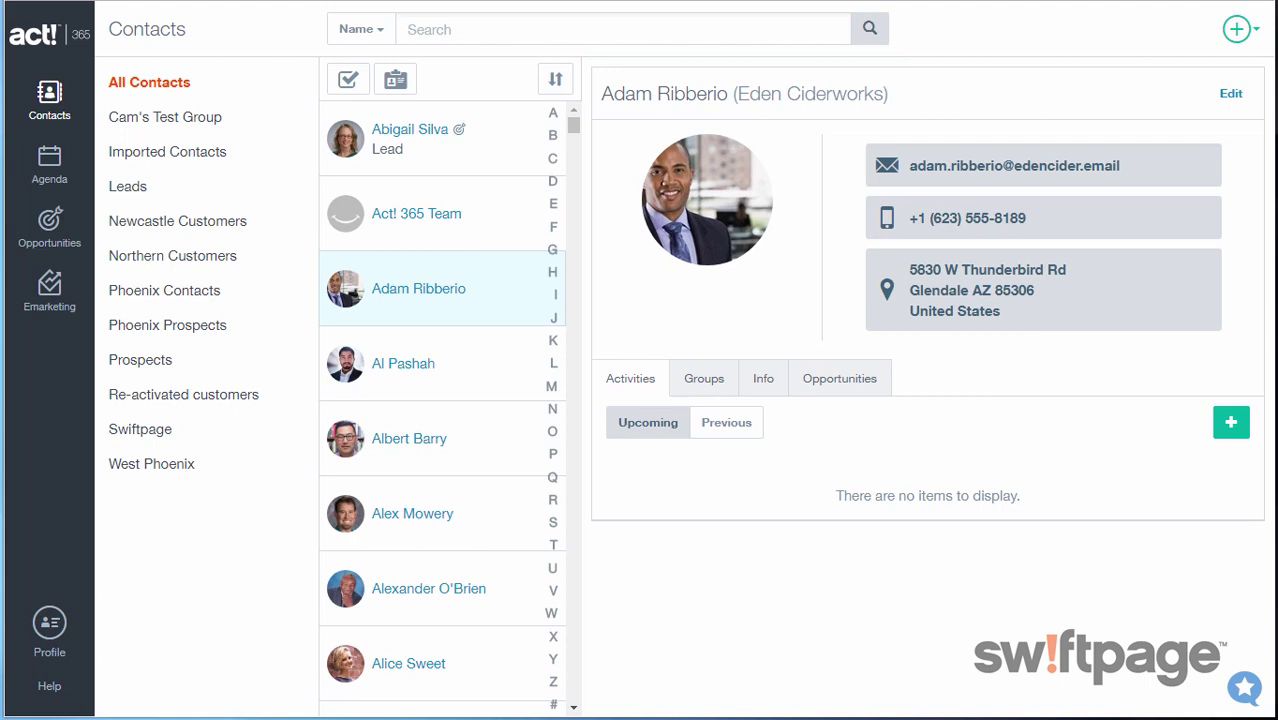
Step: Create a new activity 'September Conference Planning' and attach the Weber Post Inc. contact
click(50, 166)
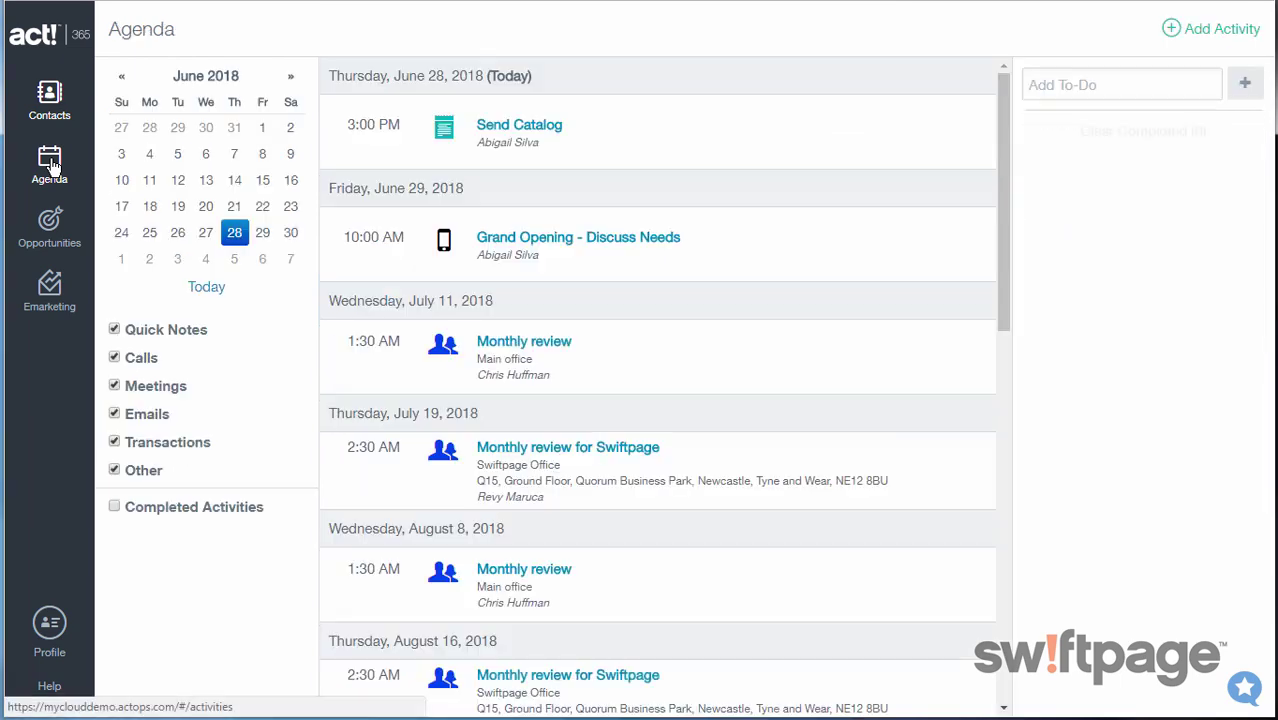
click(1204, 33)
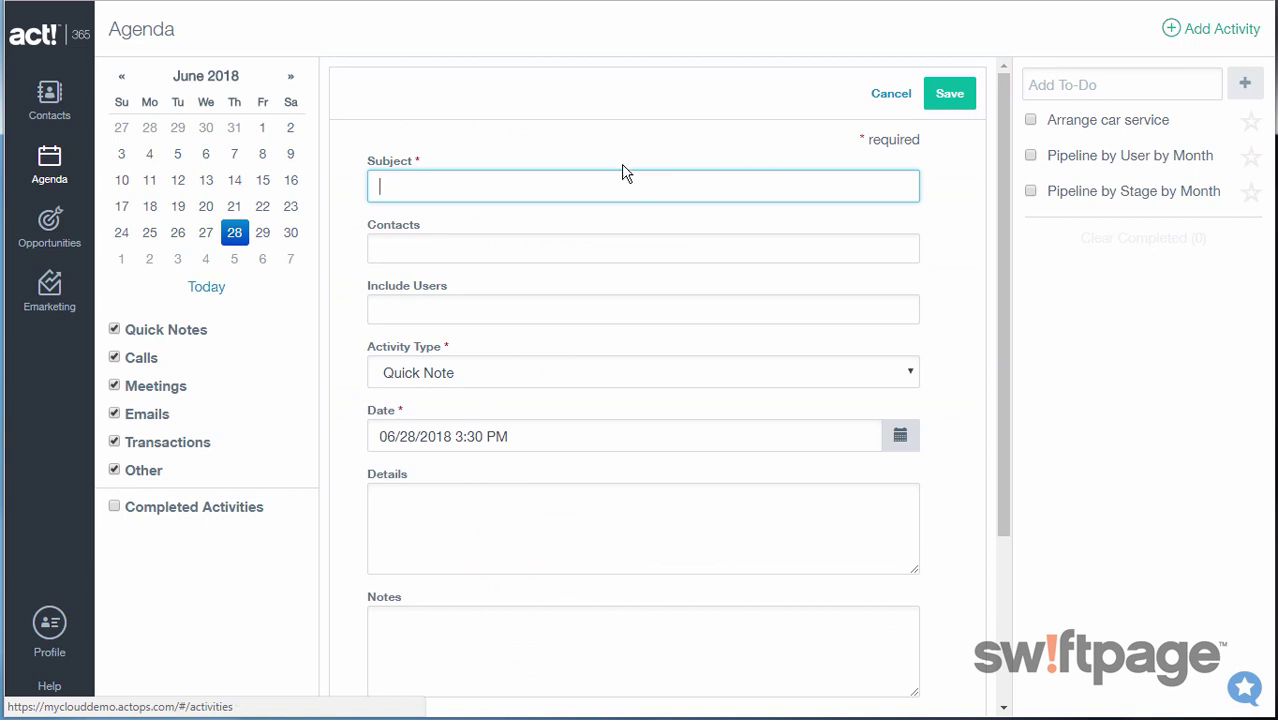
text(September Conference Planning)
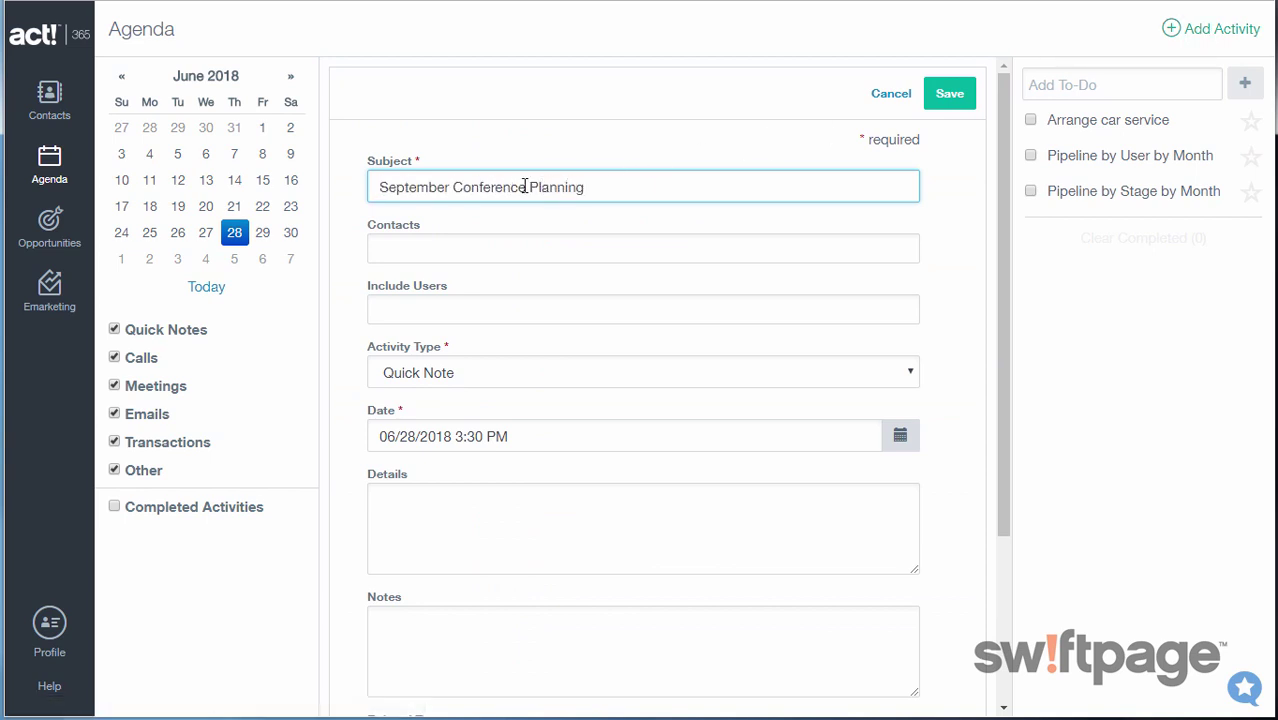
click(496, 258)
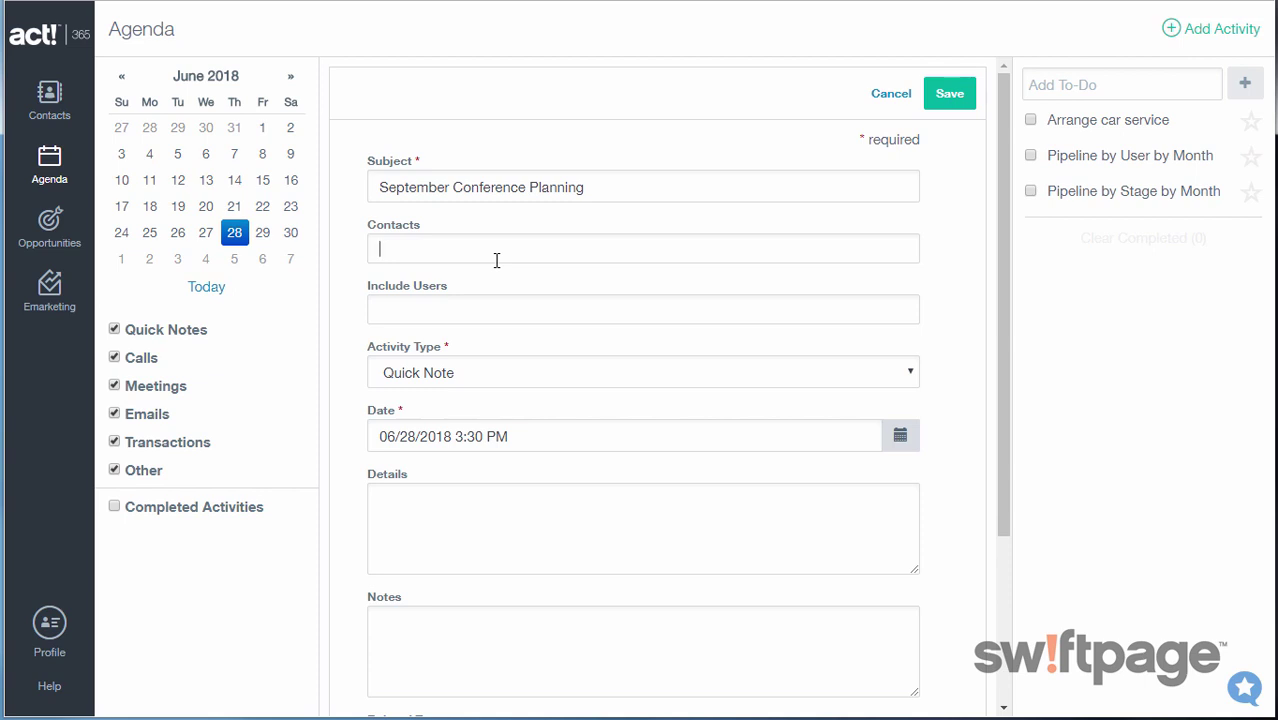
text(abiga)
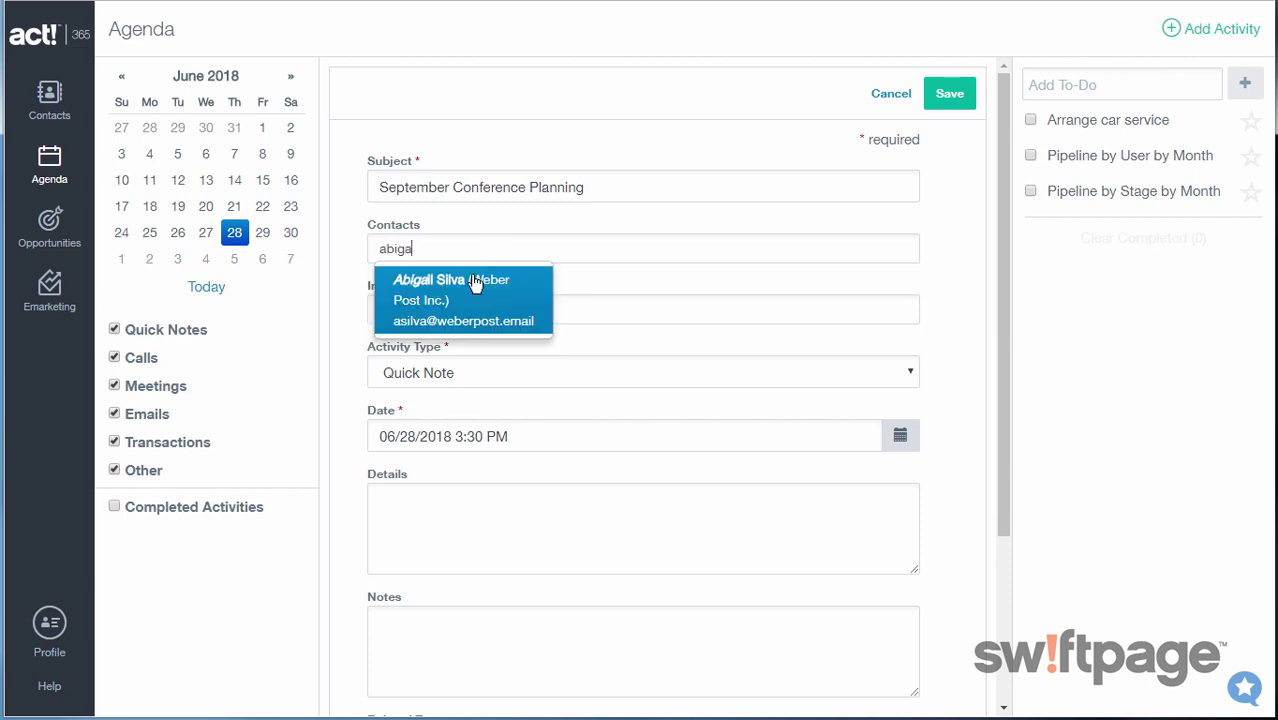
click(470, 275)
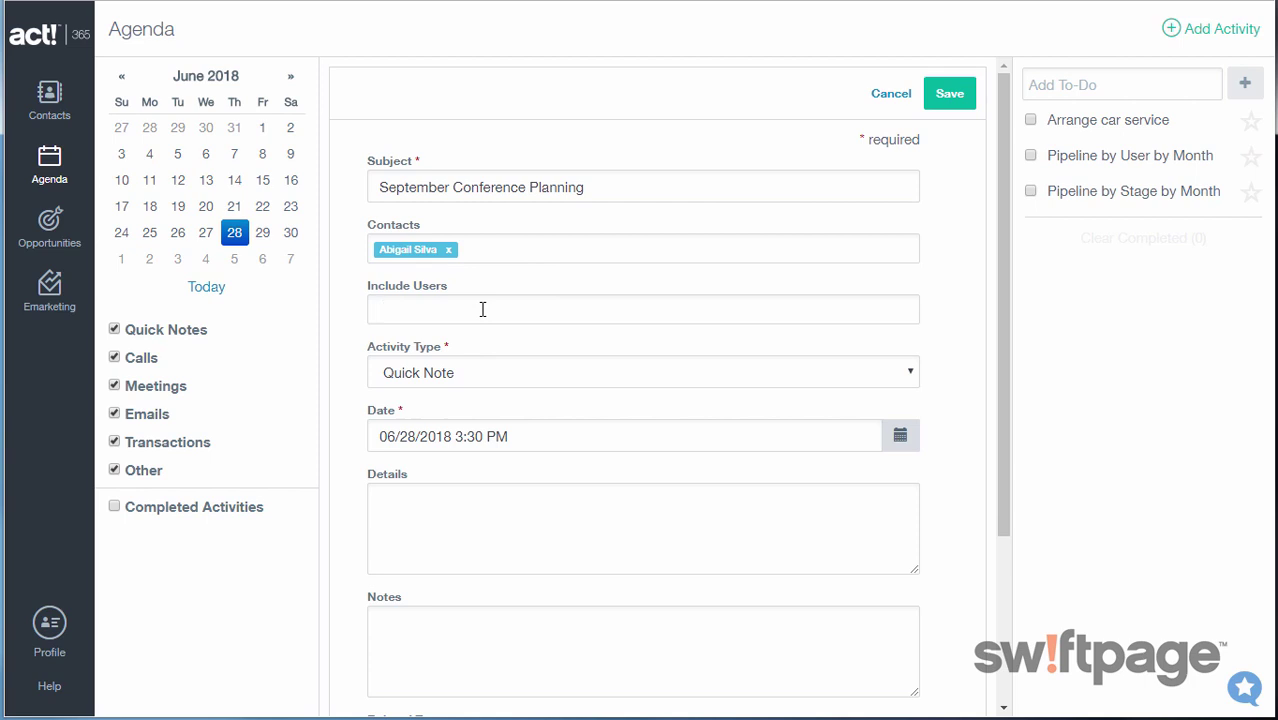
click(472, 372)
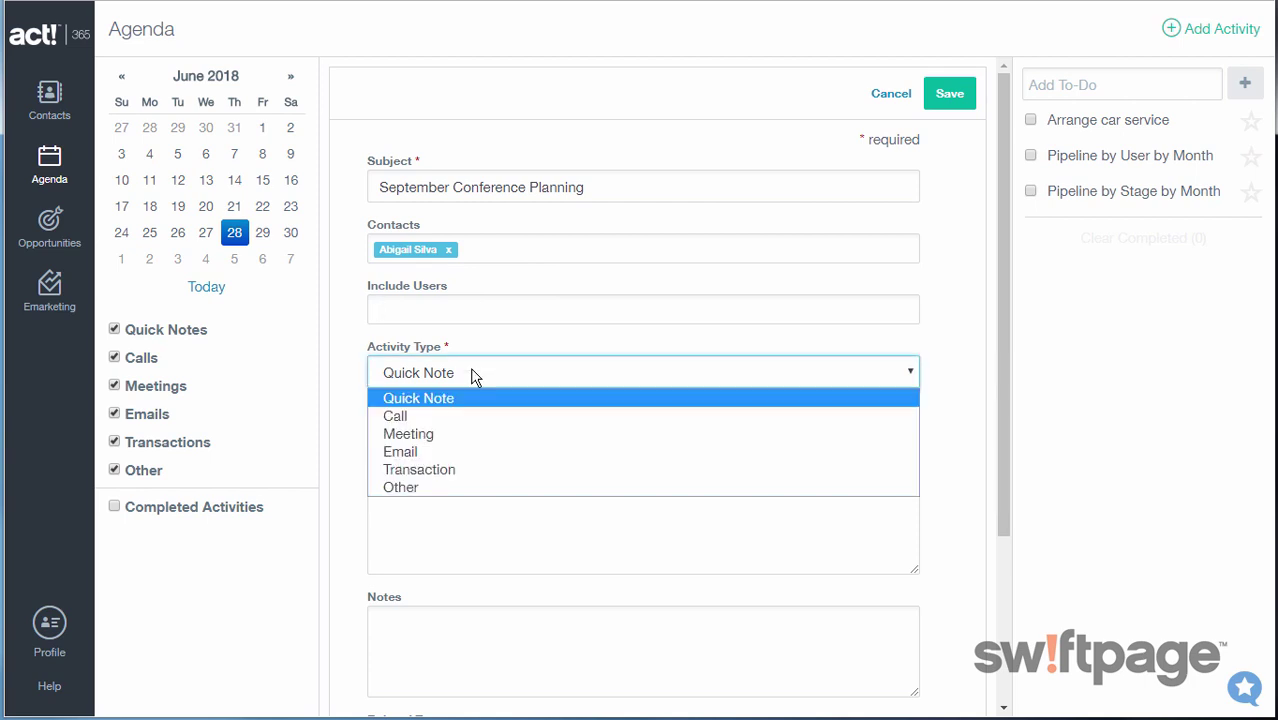
Step: Make it a meeting on July 3, 2018, from 3:00 to 4:00 PM
click(460, 434)
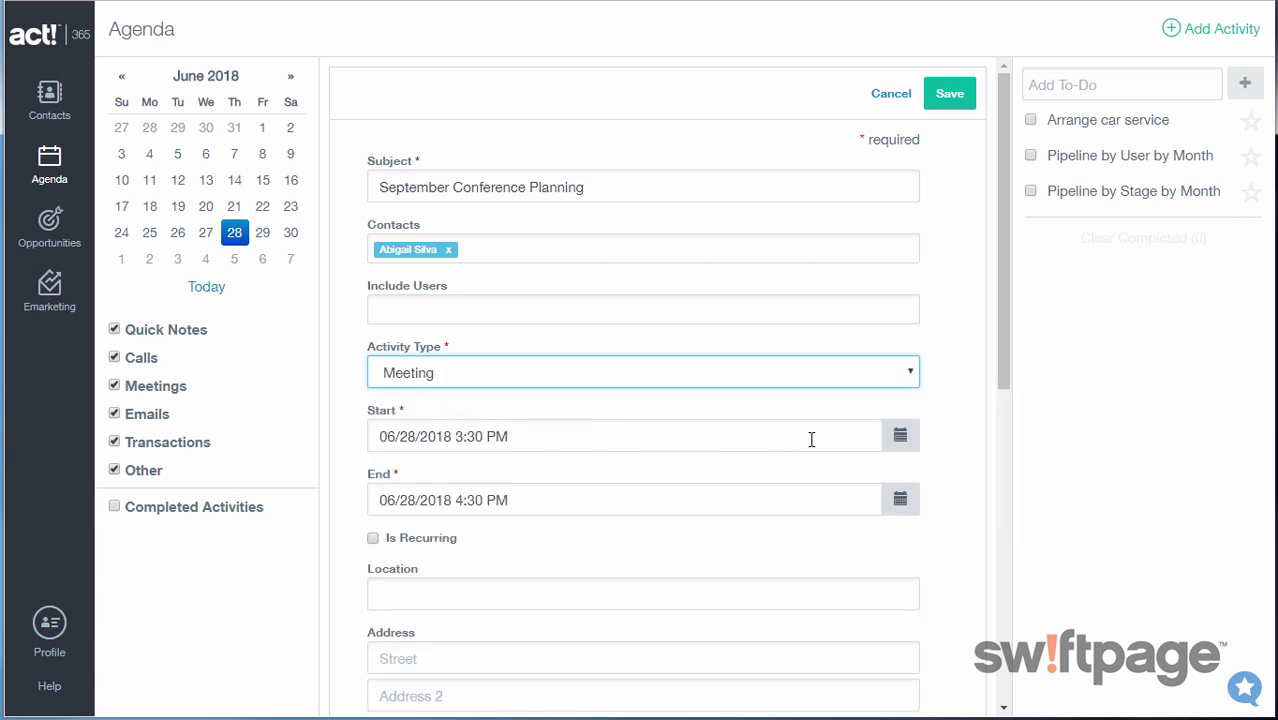
click(901, 438)
click(894, 477)
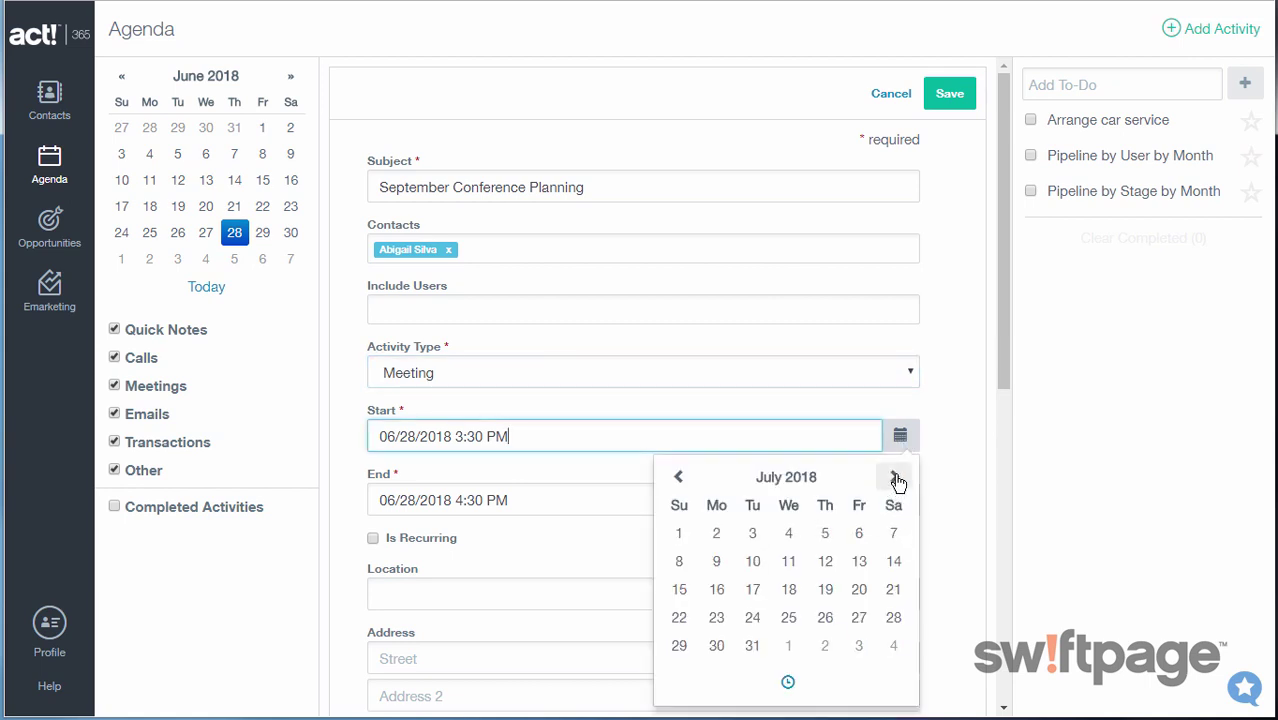
click(752, 535)
click(786, 686)
click(819, 606)
click(695, 528)
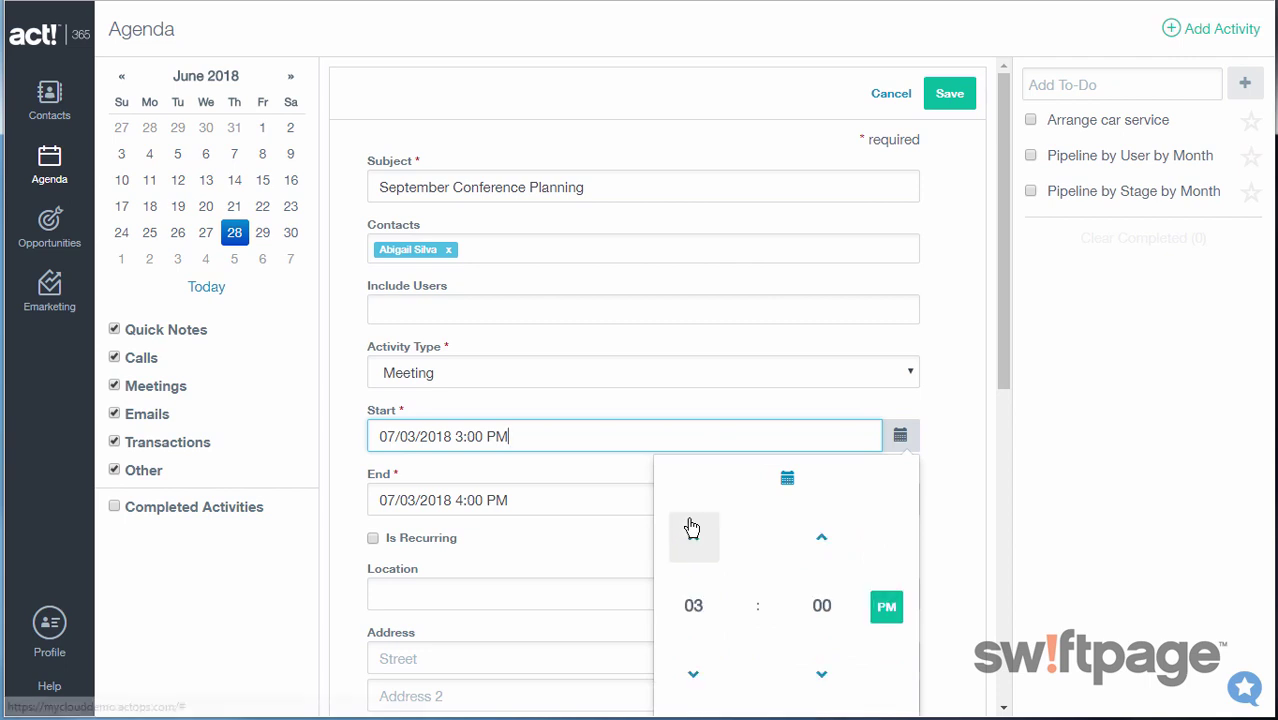
click(640, 552)
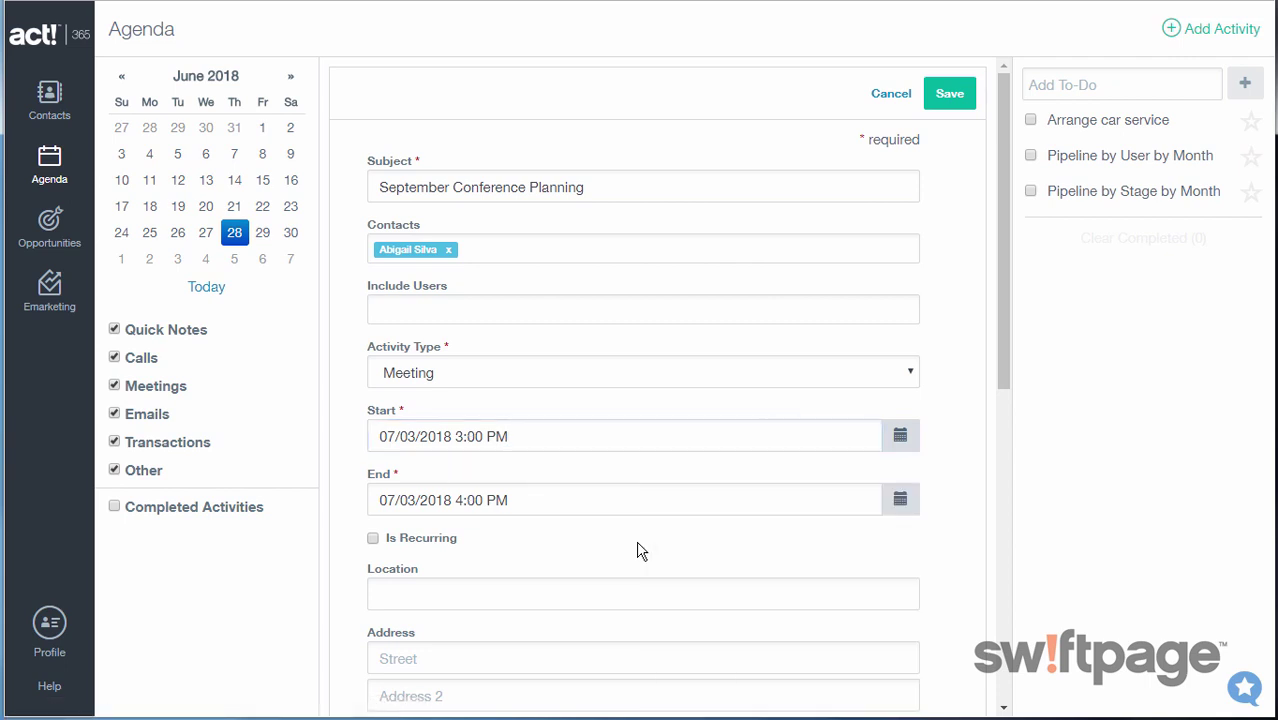
Step: Set the meeting to recur weekly, ending after a set number of occurrences
scroll(640, 552, down, 3)
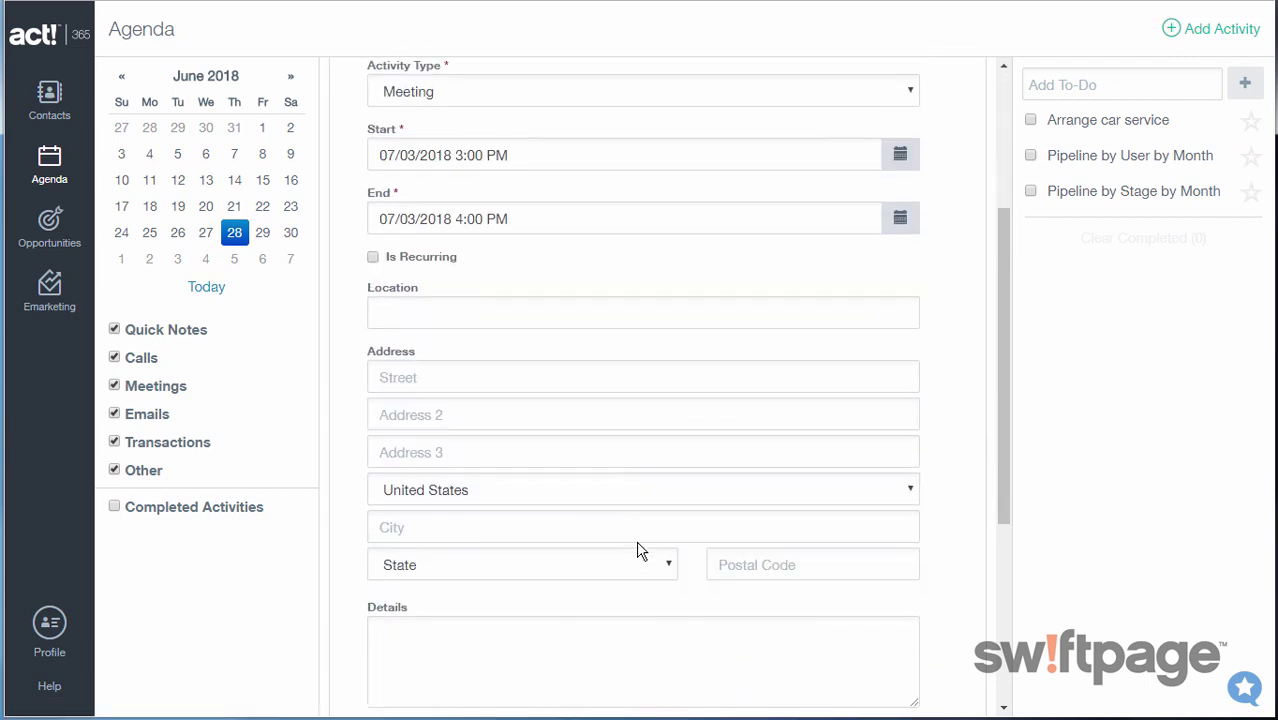
click(372, 262)
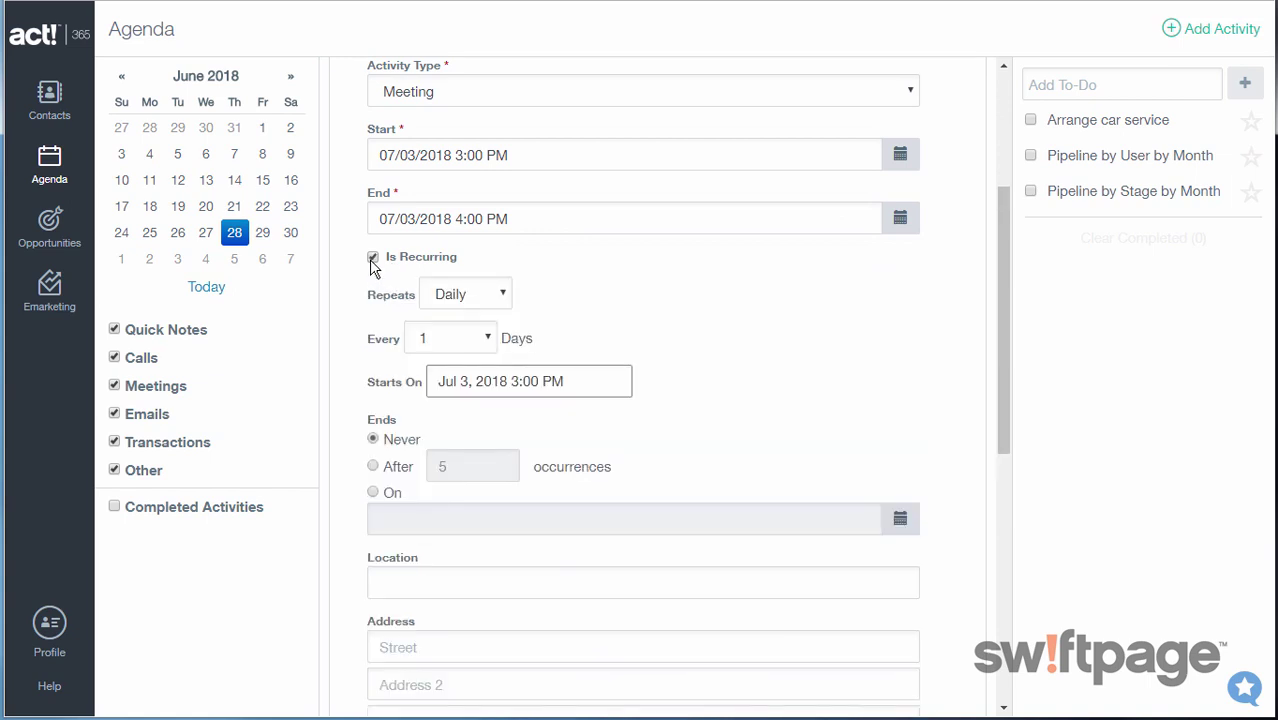
click(474, 305)
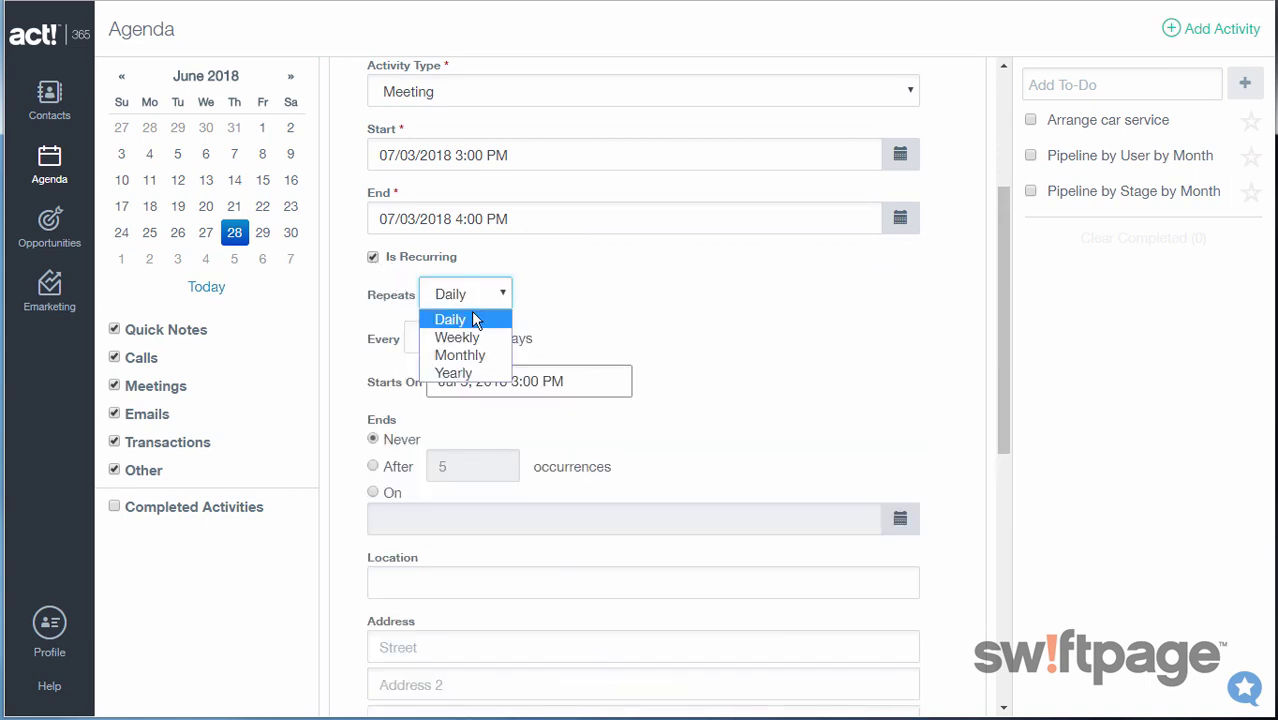
click(472, 338)
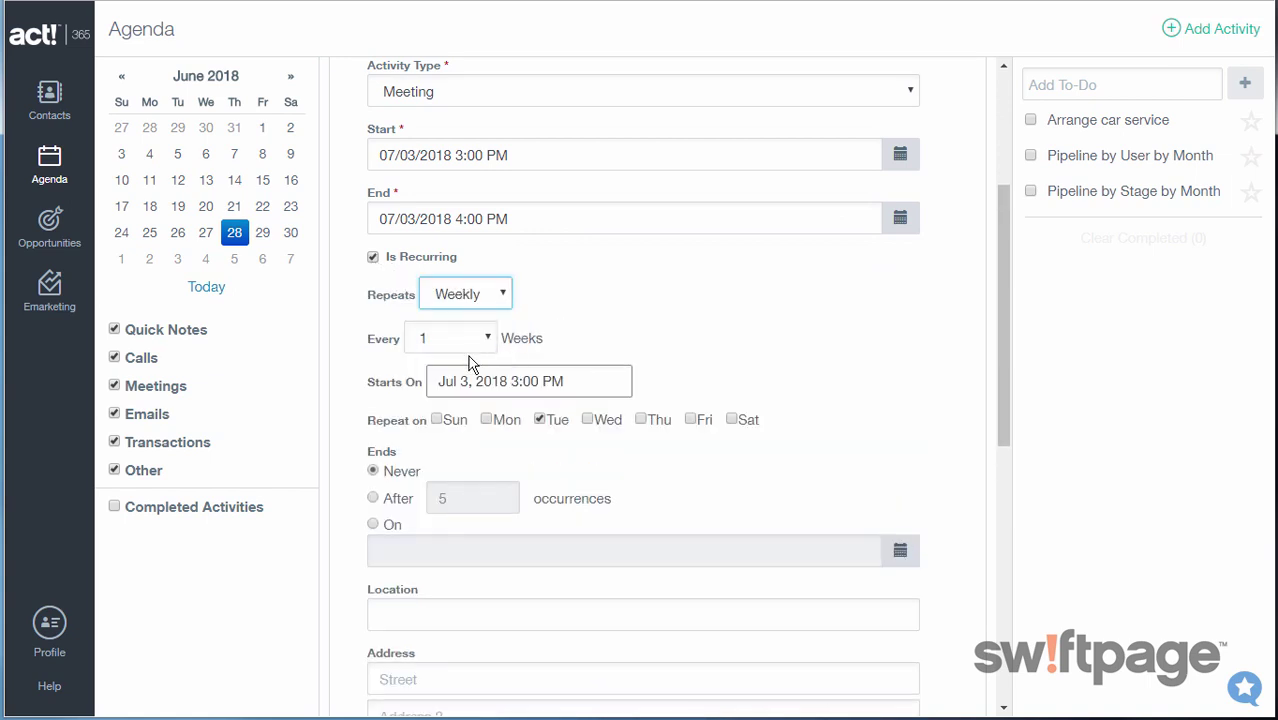
click(378, 500)
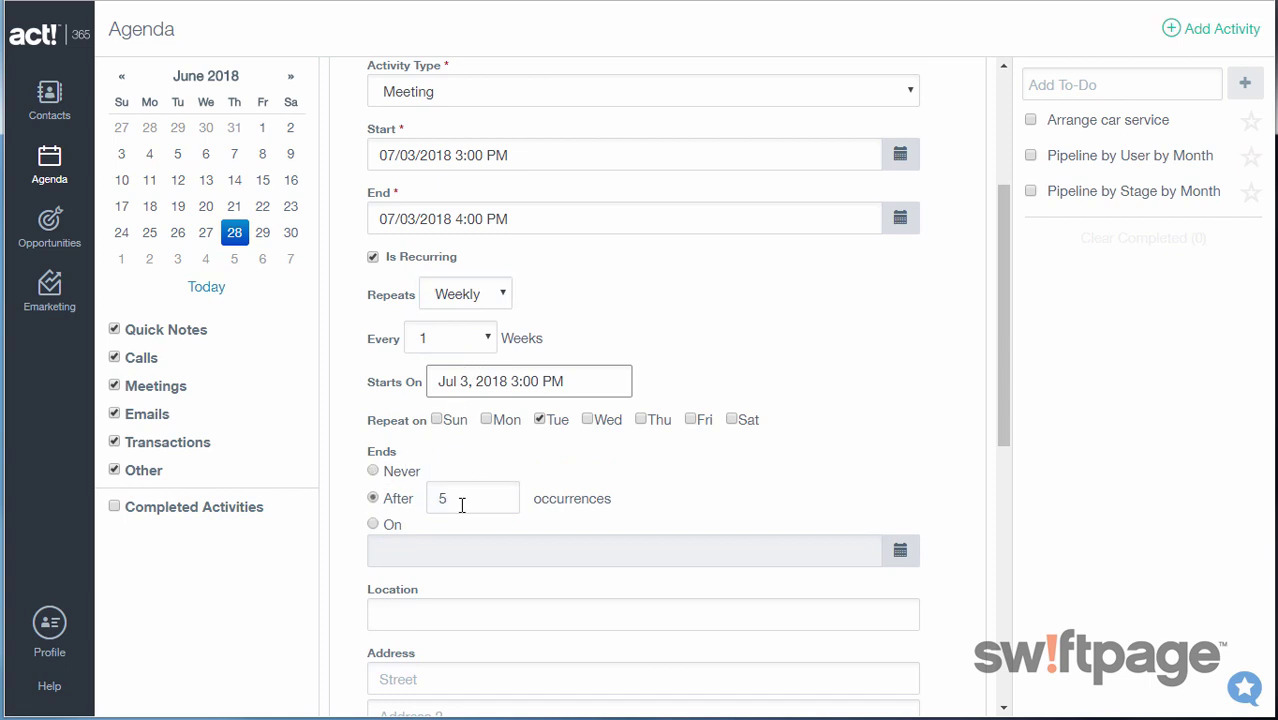
Step: End the series after 3 occurrences and set the location to Conference Room
text(3)
click(439, 547)
scroll(915, 465, down, 5)
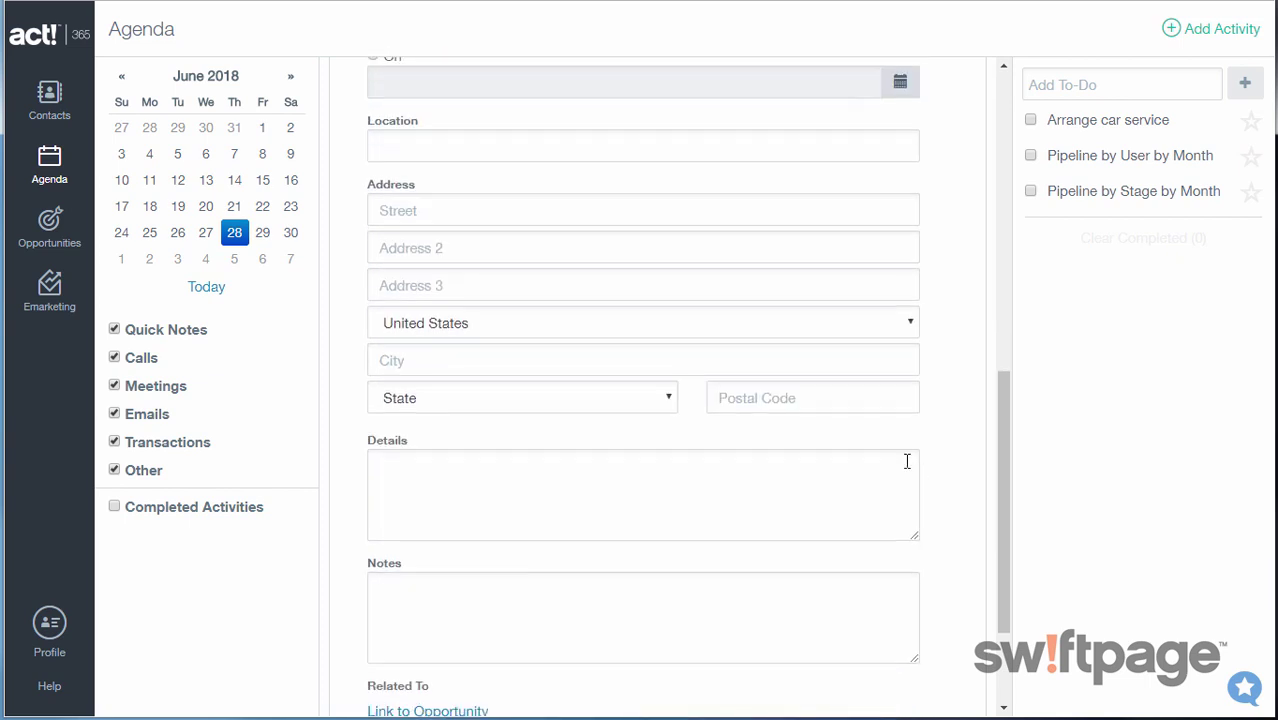
click(451, 149)
text(Conference Room)
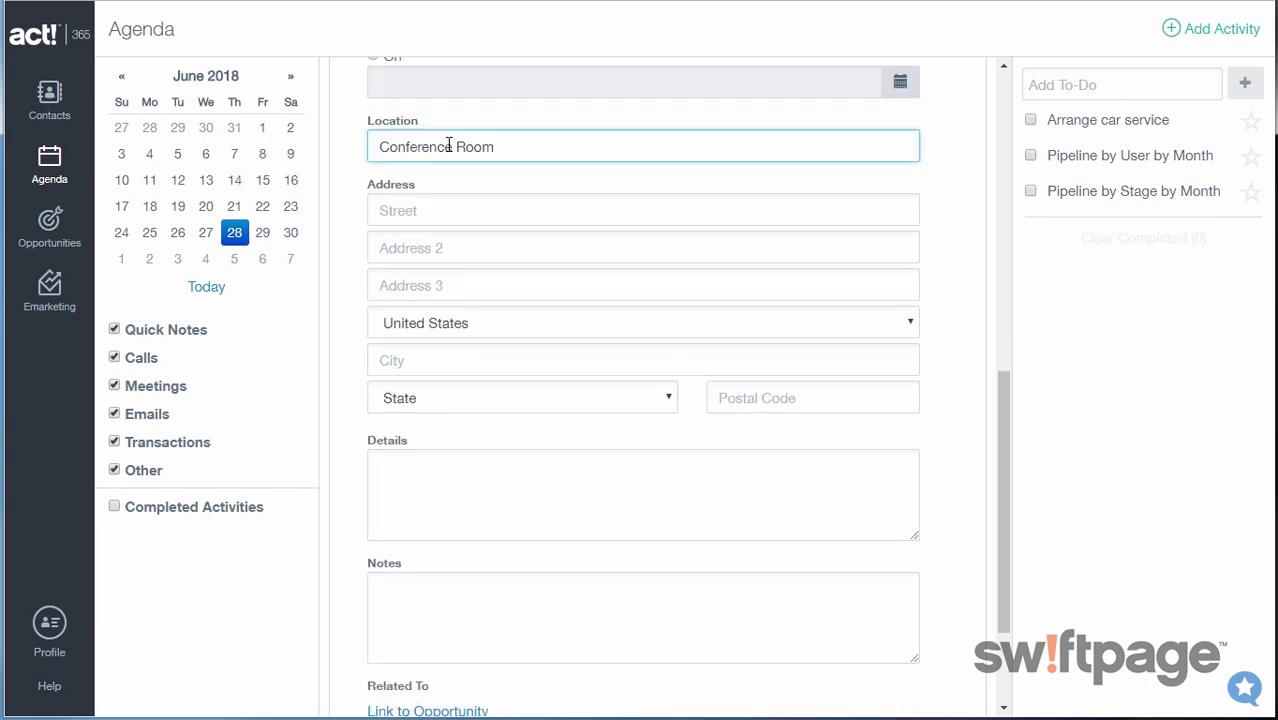
click(475, 176)
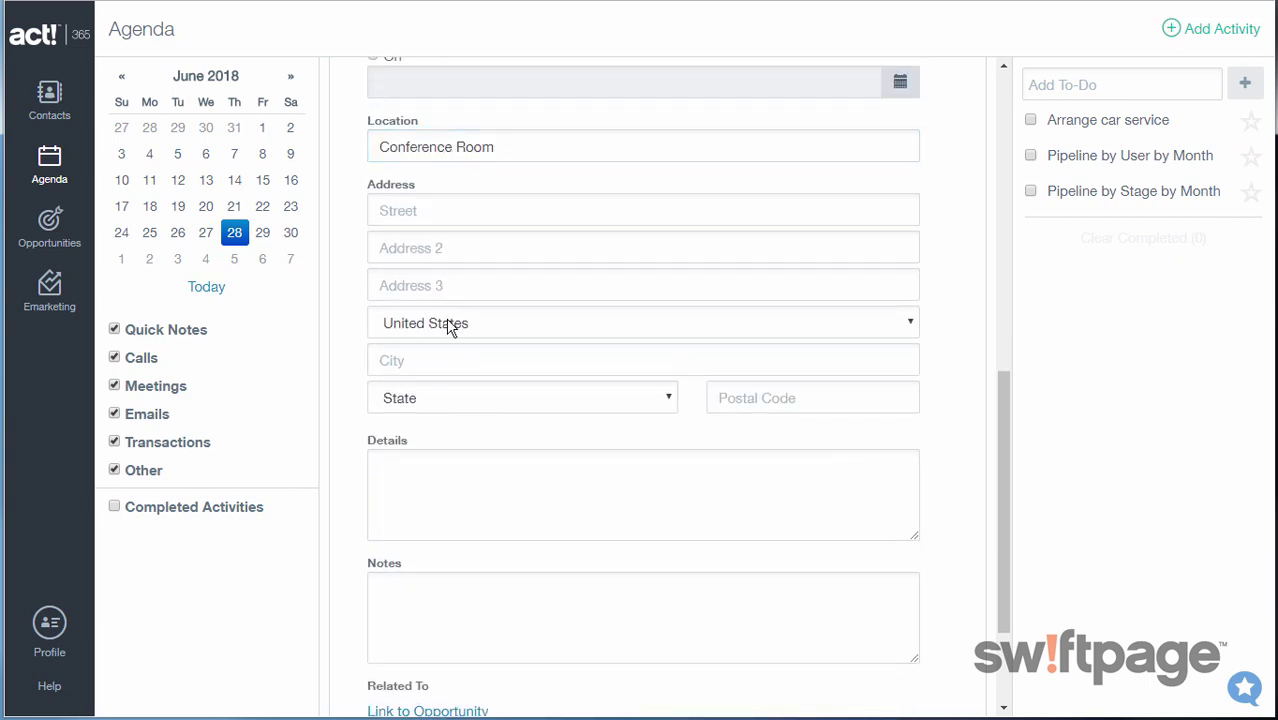
Step: Save the new recurring September Conference Planning meeting
click(479, 485)
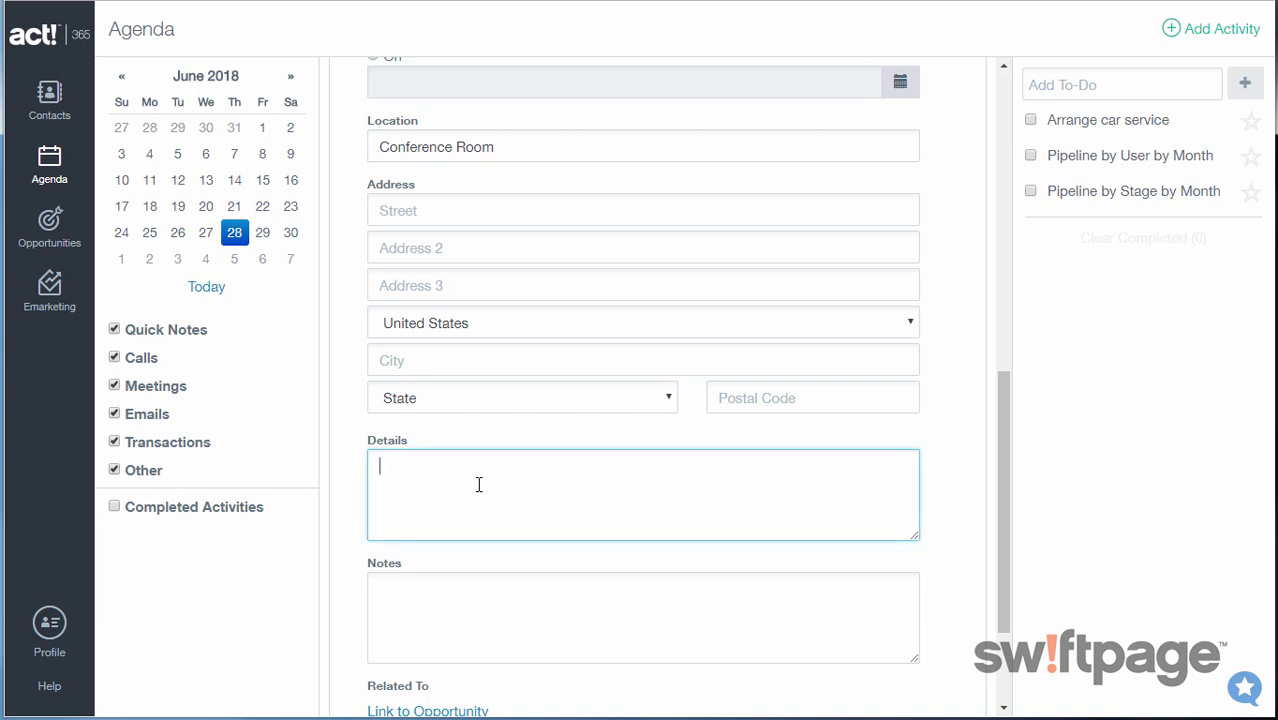
scroll(479, 485, down, 3)
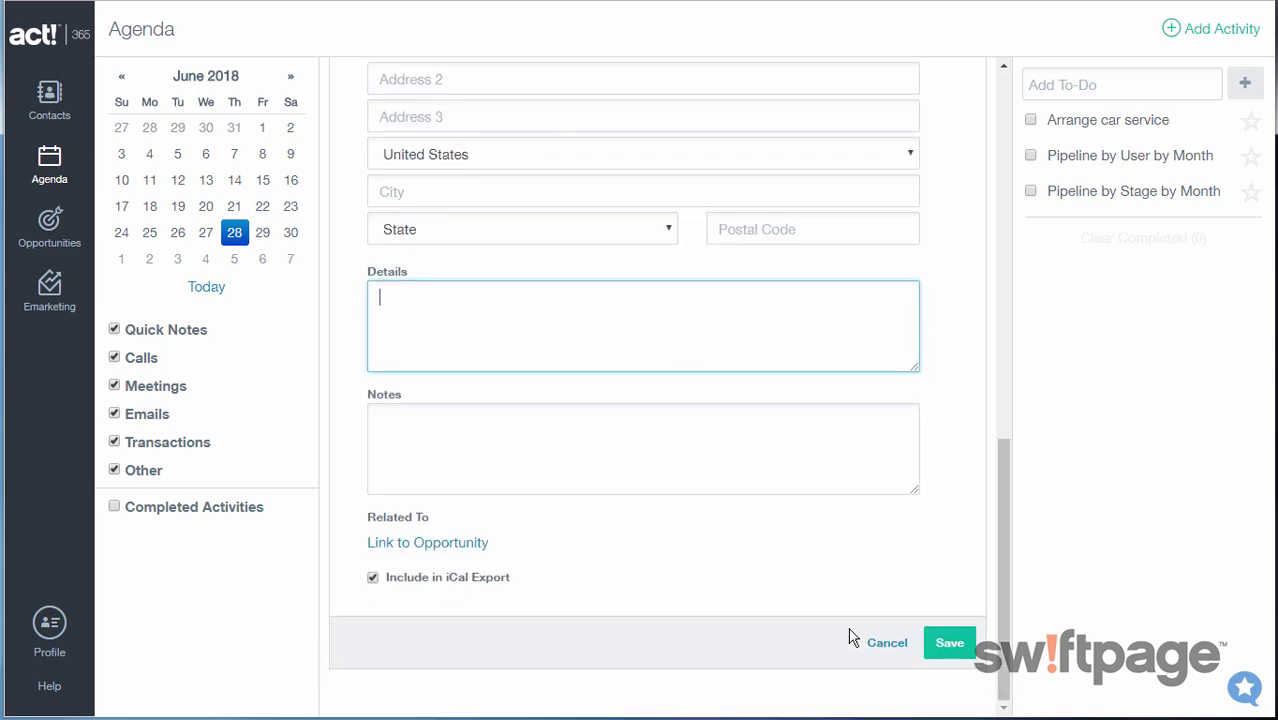
click(949, 645)
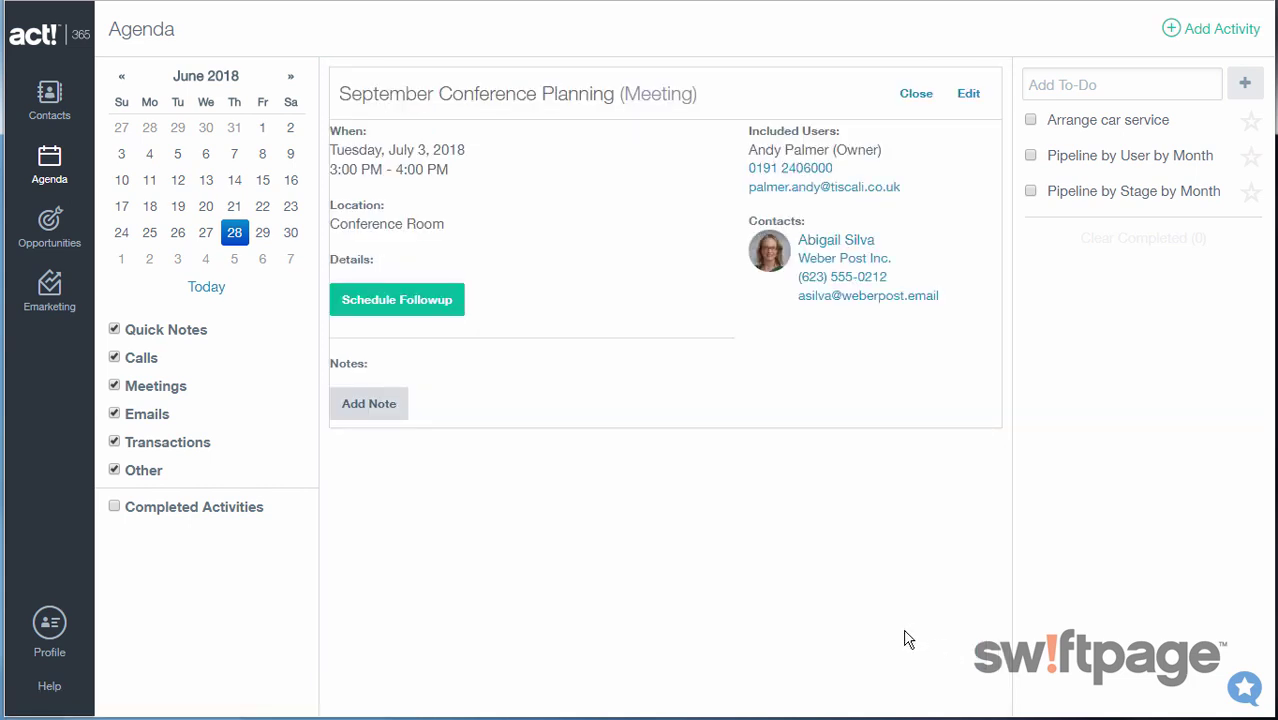
Step: On the agenda, uncheck every activity-type filter, leaving the list empty
click(51, 164)
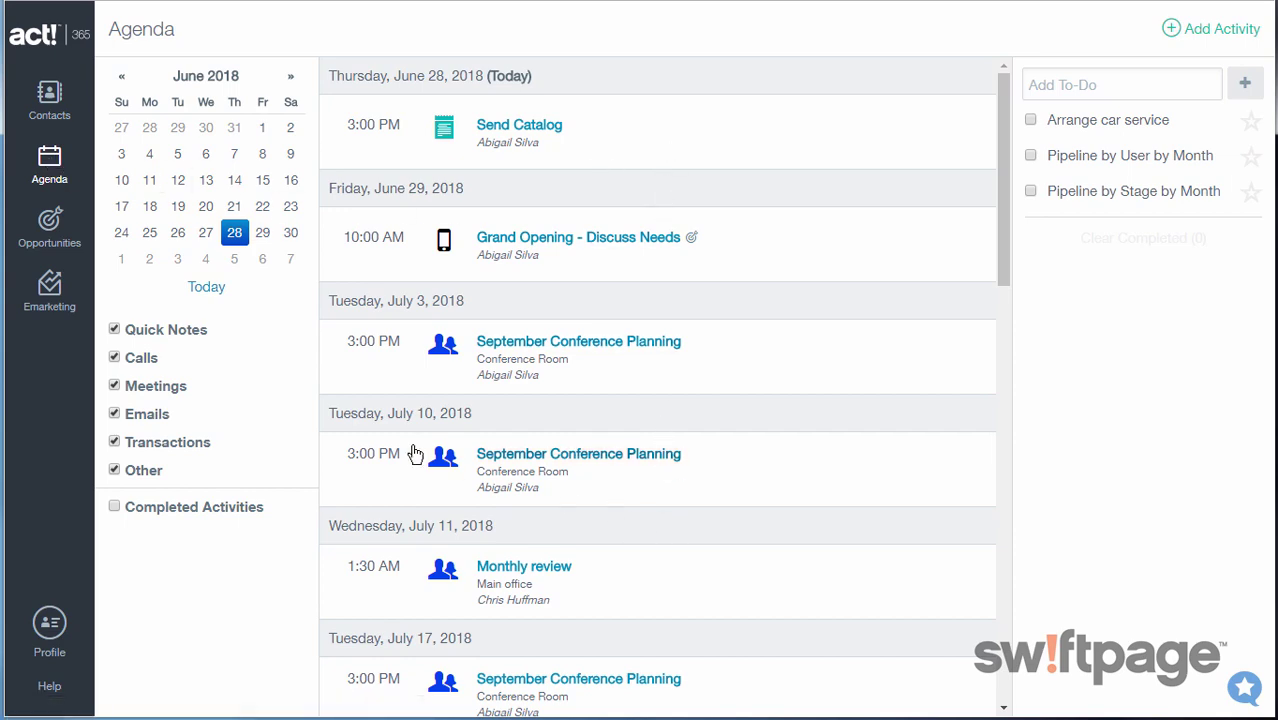
click(114, 442)
click(114, 413)
click(114, 357)
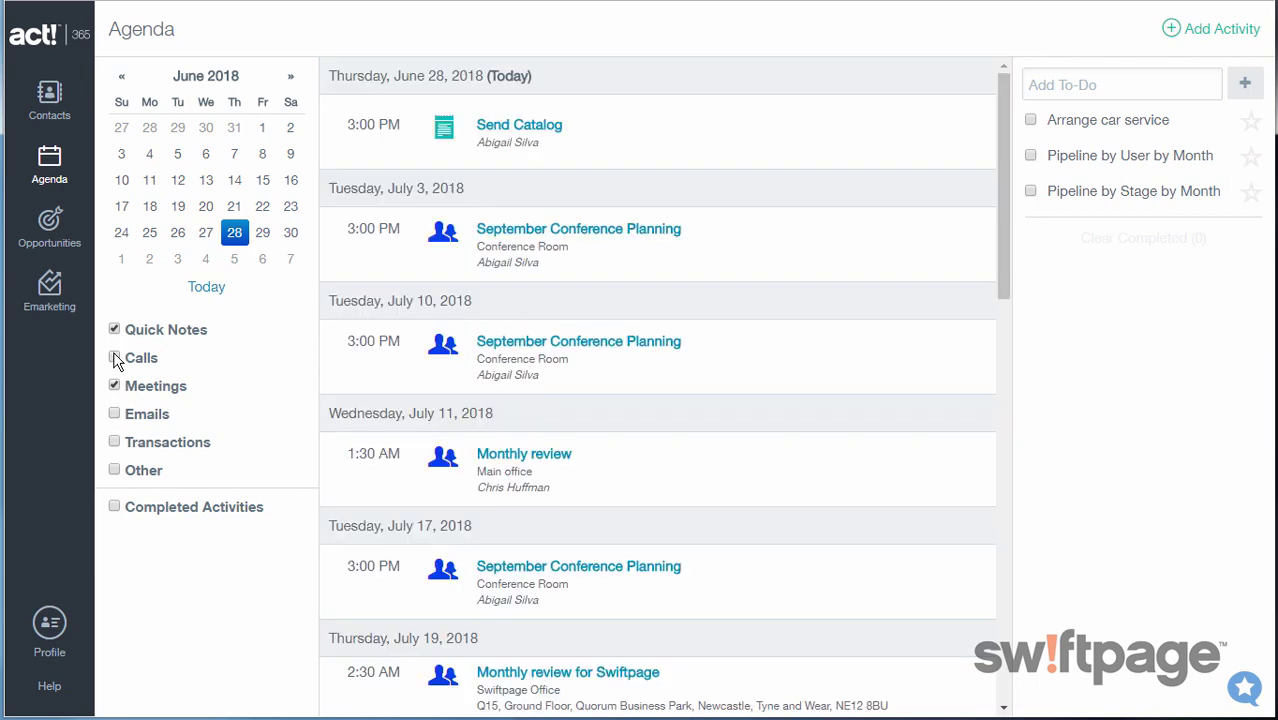
click(115, 330)
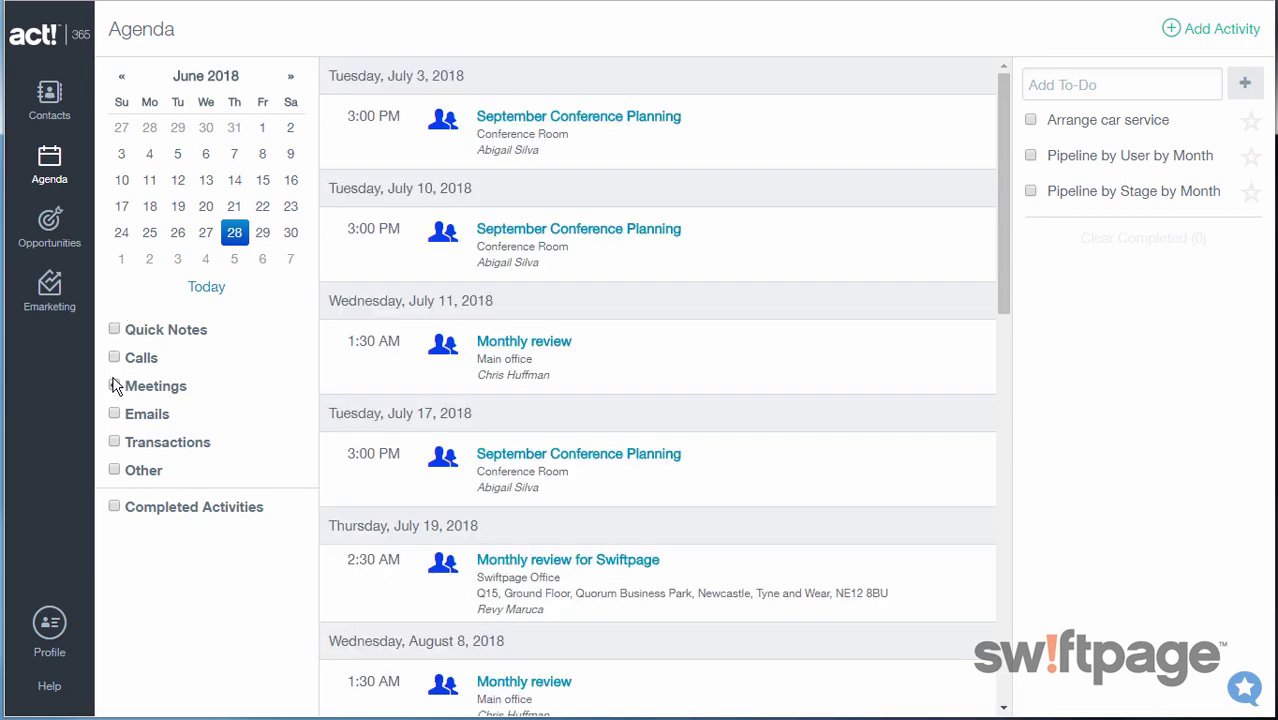
click(114, 385)
Step: Re-check Calls, Quick Notes, Meetings, Emails, Transactions and Other filters
click(114, 358)
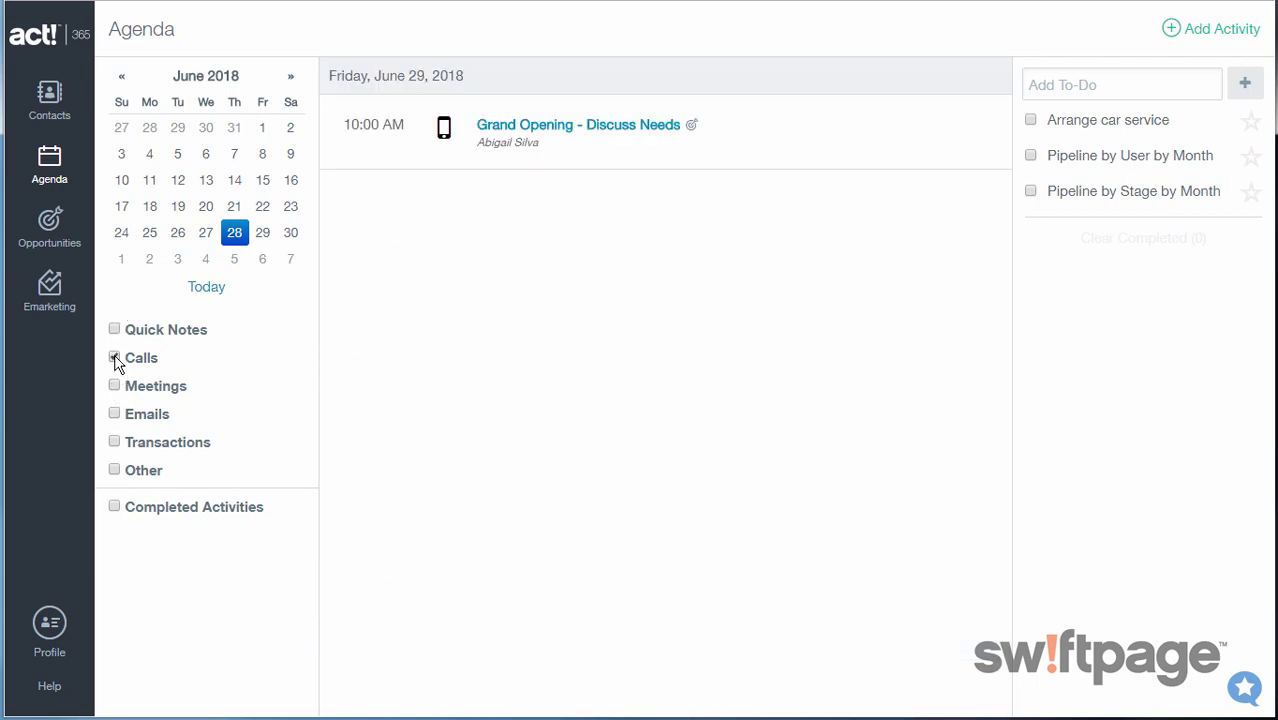
click(114, 330)
click(114, 385)
click(114, 413)
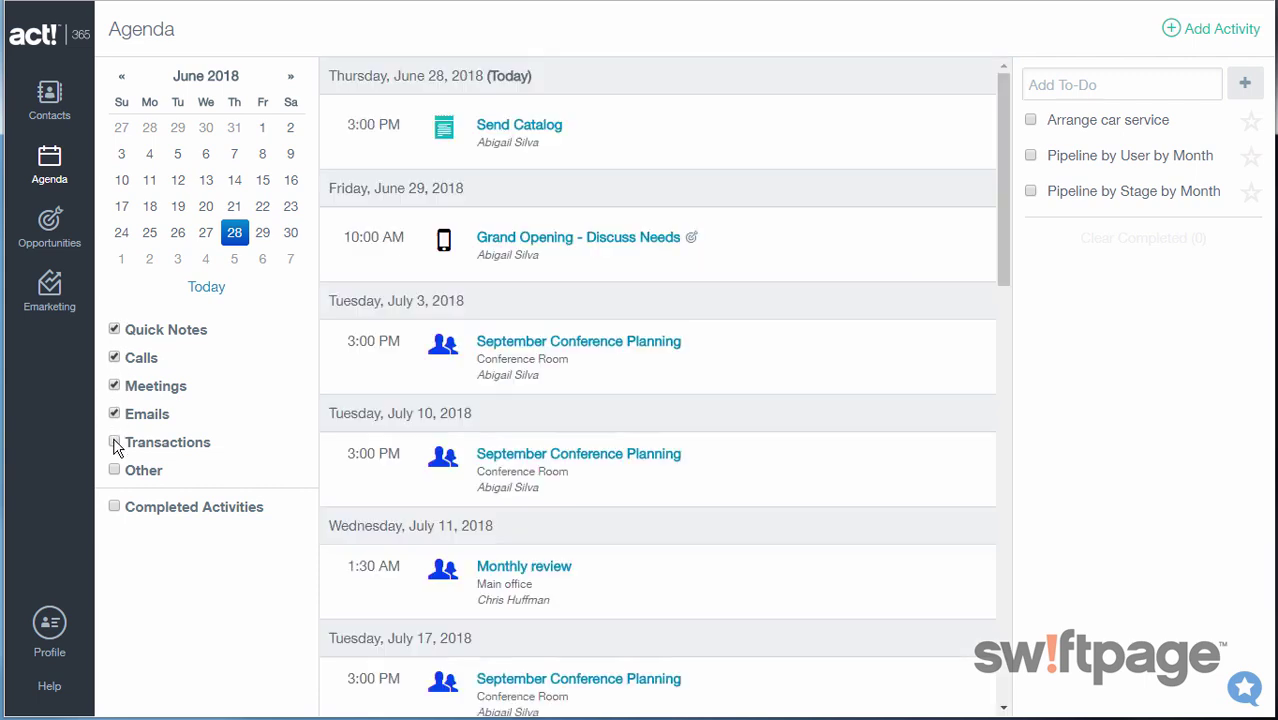
click(114, 442)
click(114, 470)
Step: Open the Send Catalog quick note, cancel a follow-up, and mark it complete
click(507, 133)
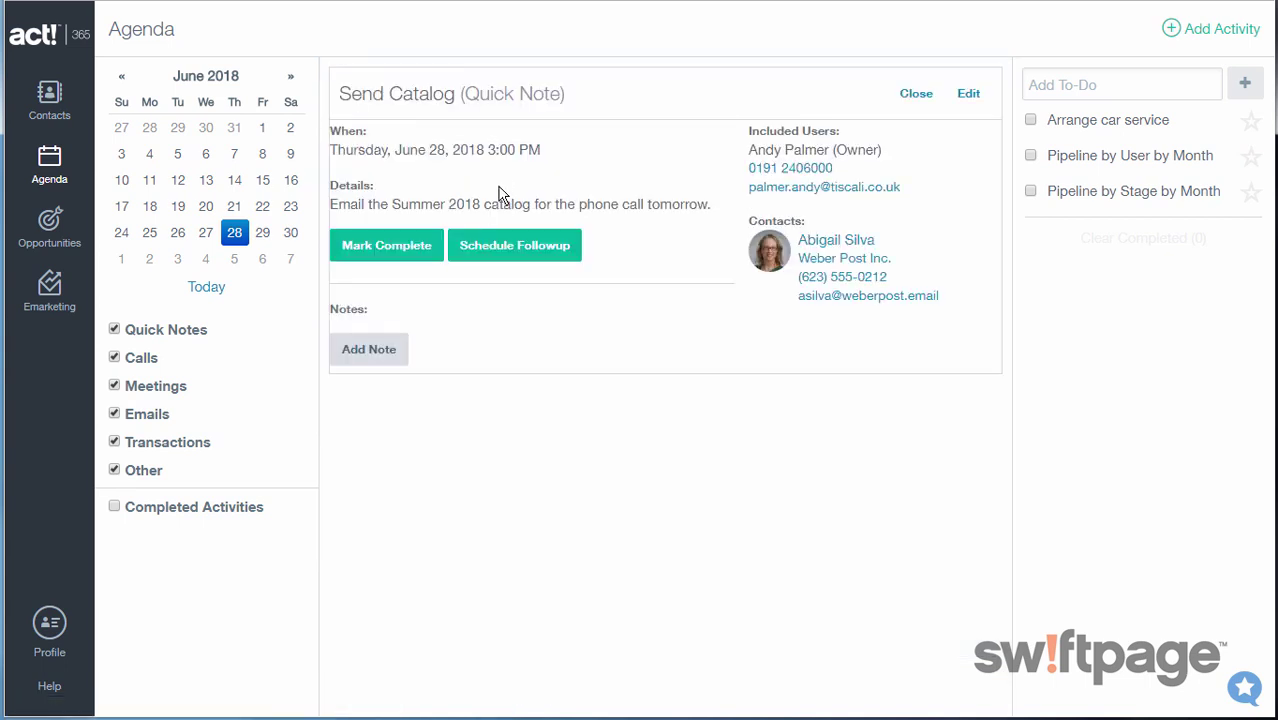
click(515, 250)
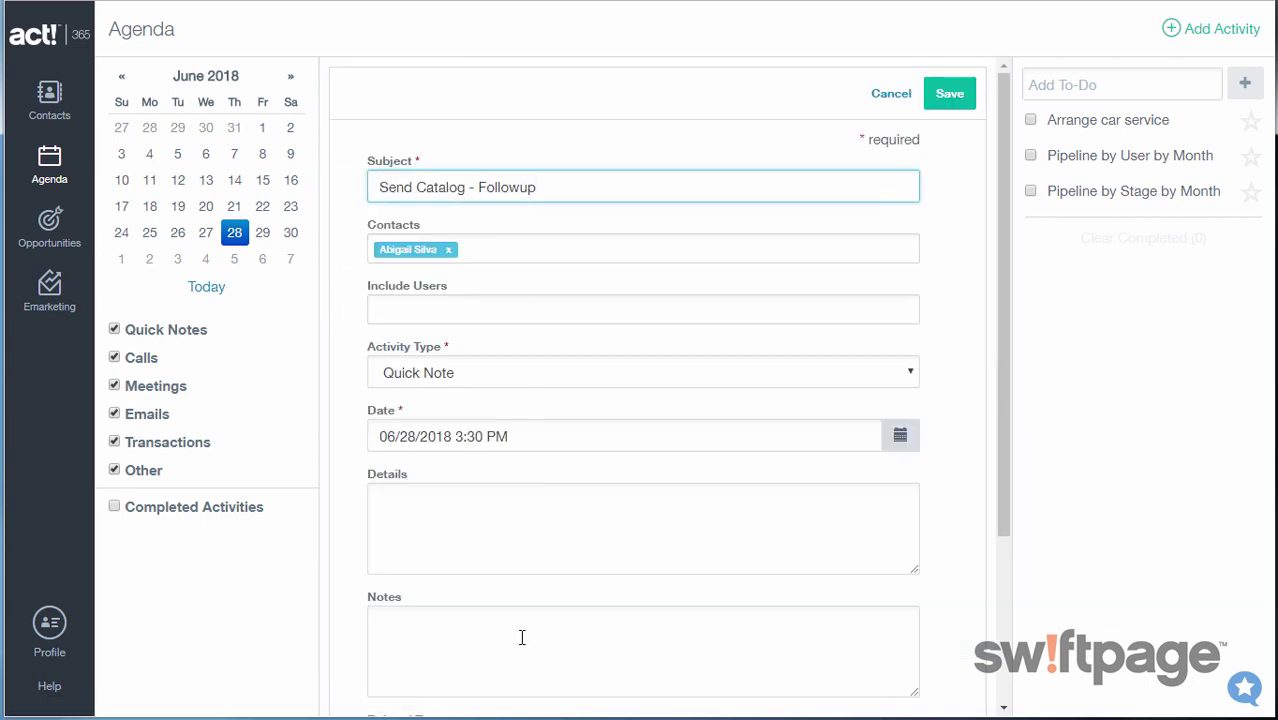
click(894, 95)
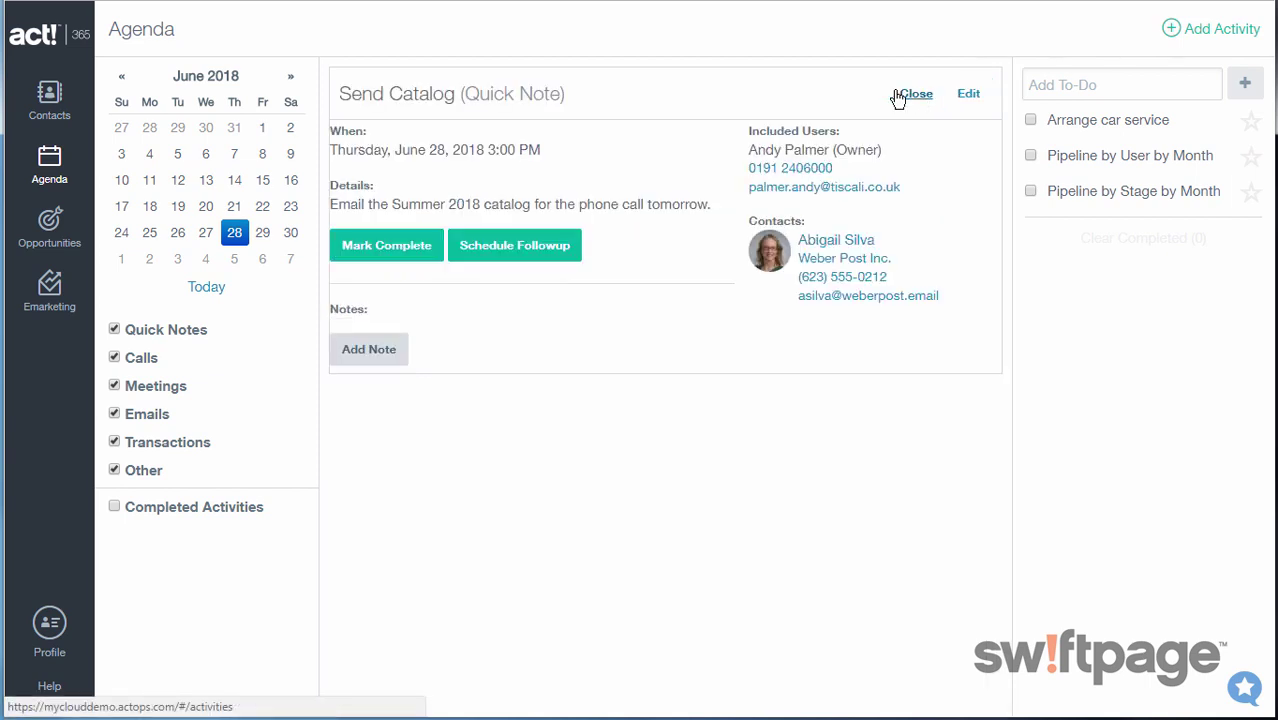
click(384, 253)
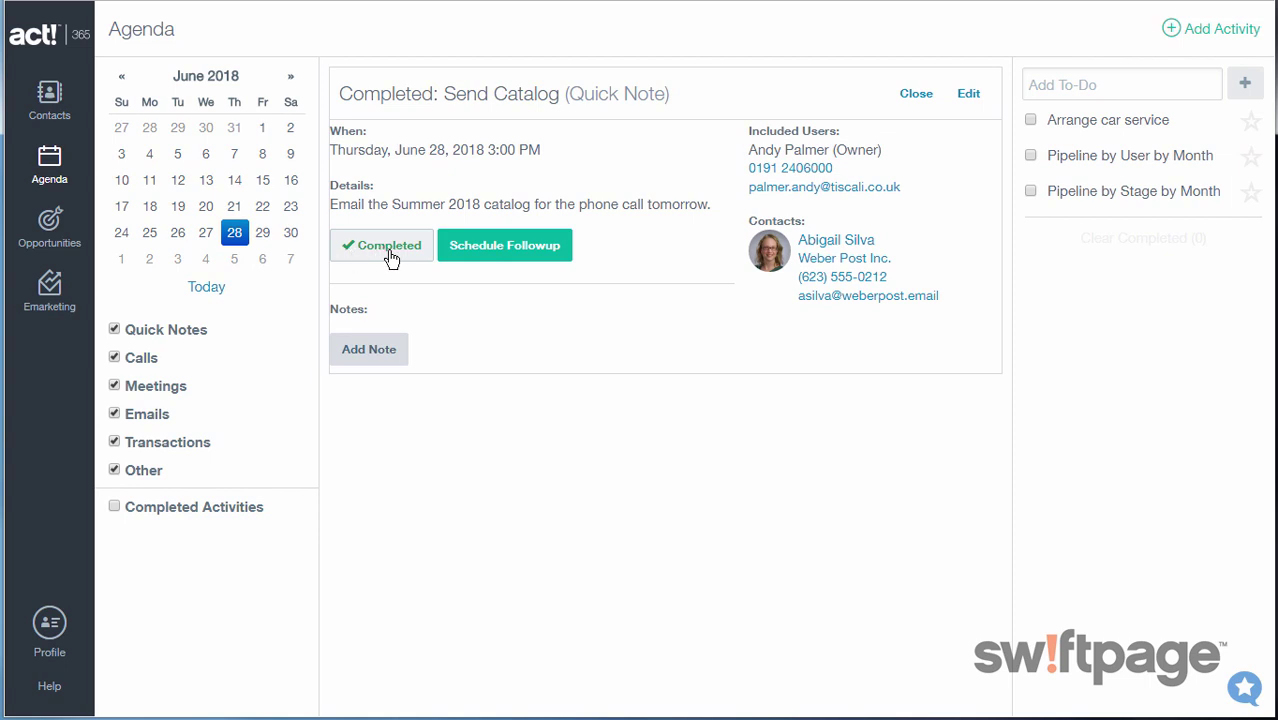
Step: Include completed activities in the agenda and open the Grand Opening - Discuss Needs call, leaving its notes unchanged
click(918, 96)
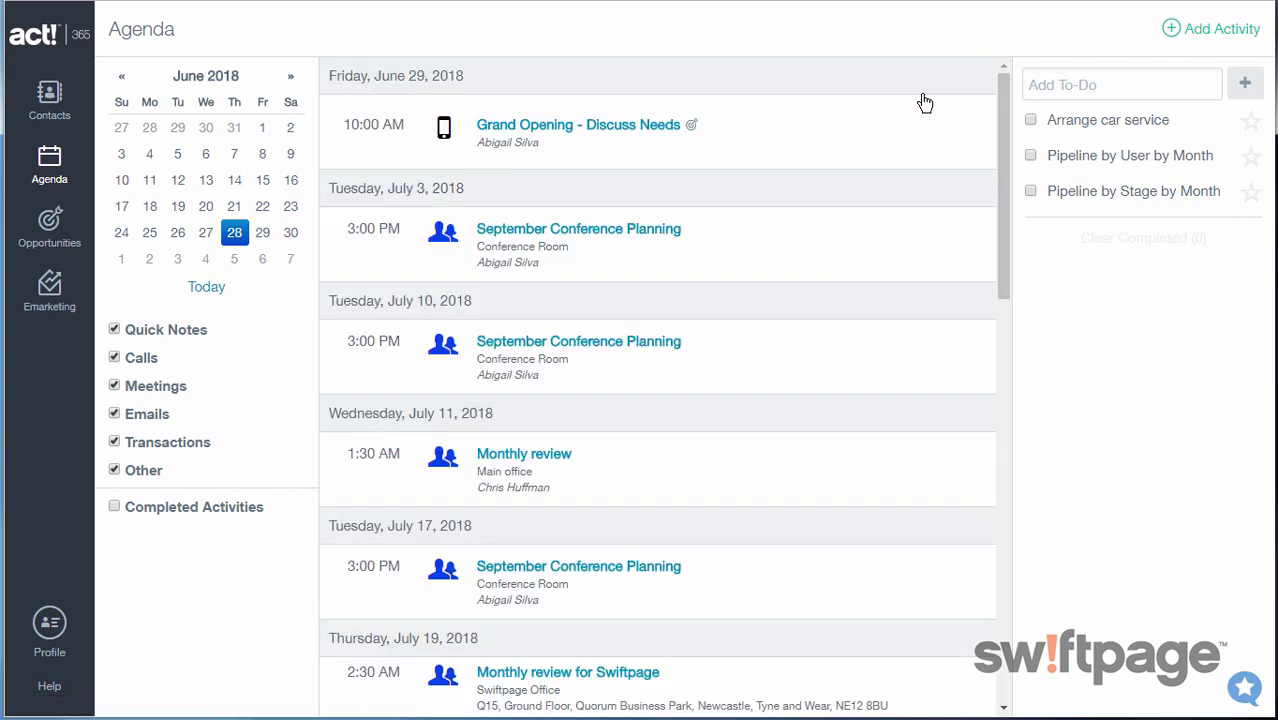
click(114, 508)
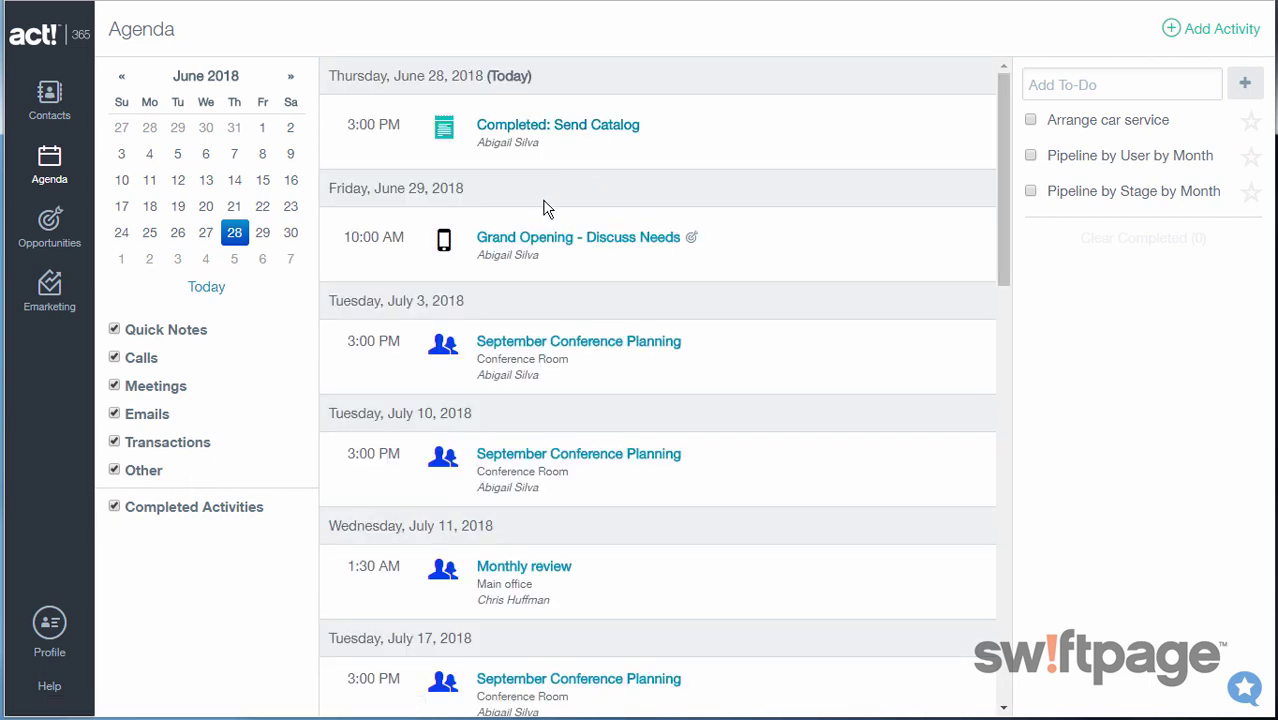
click(531, 240)
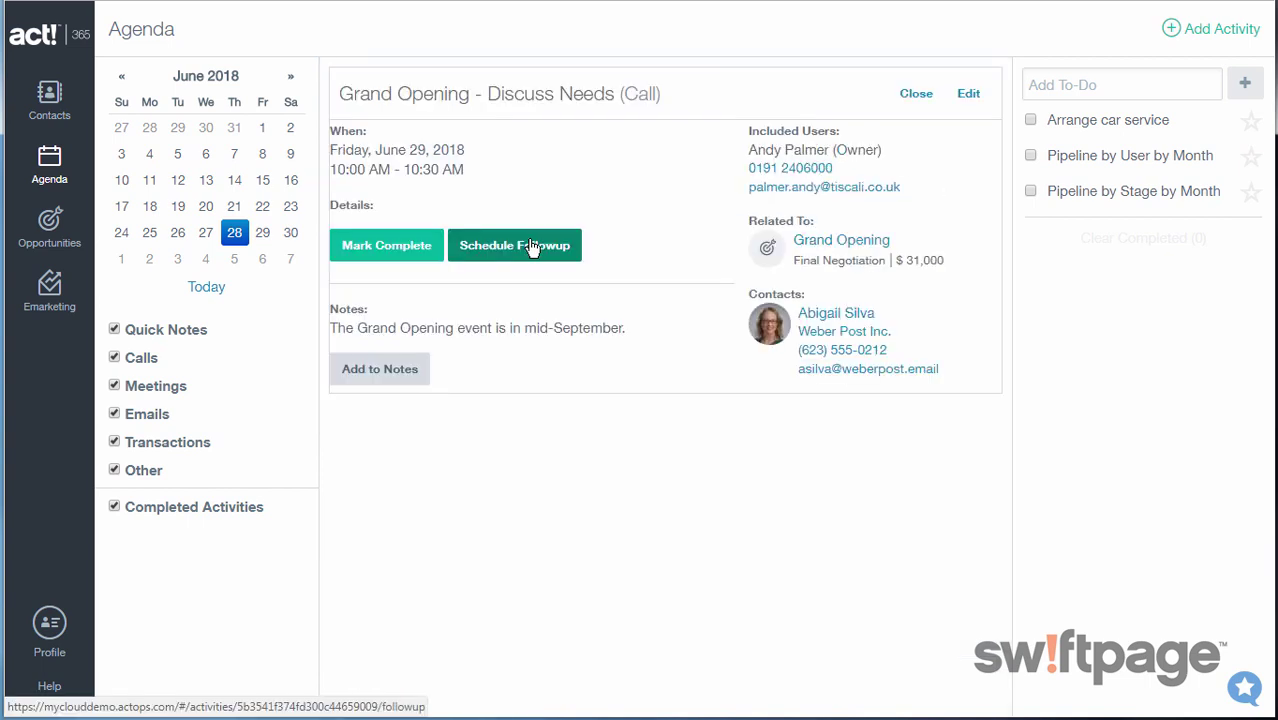
click(403, 372)
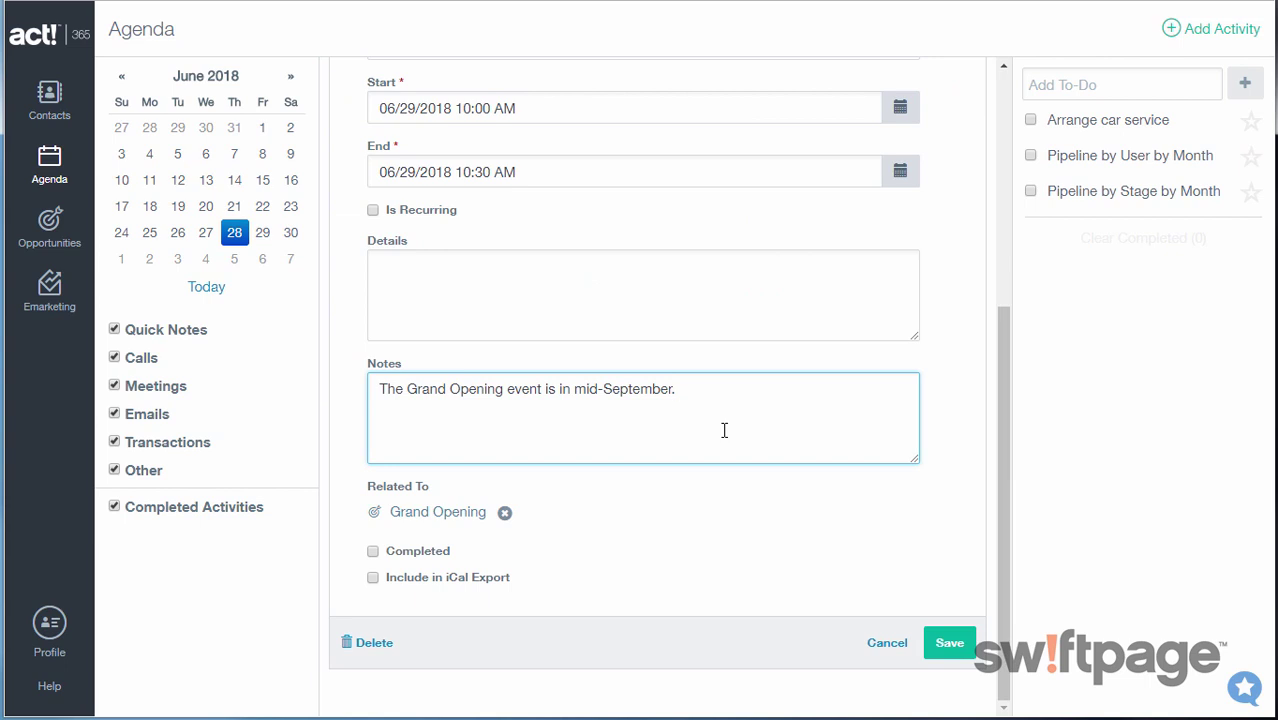
click(889, 645)
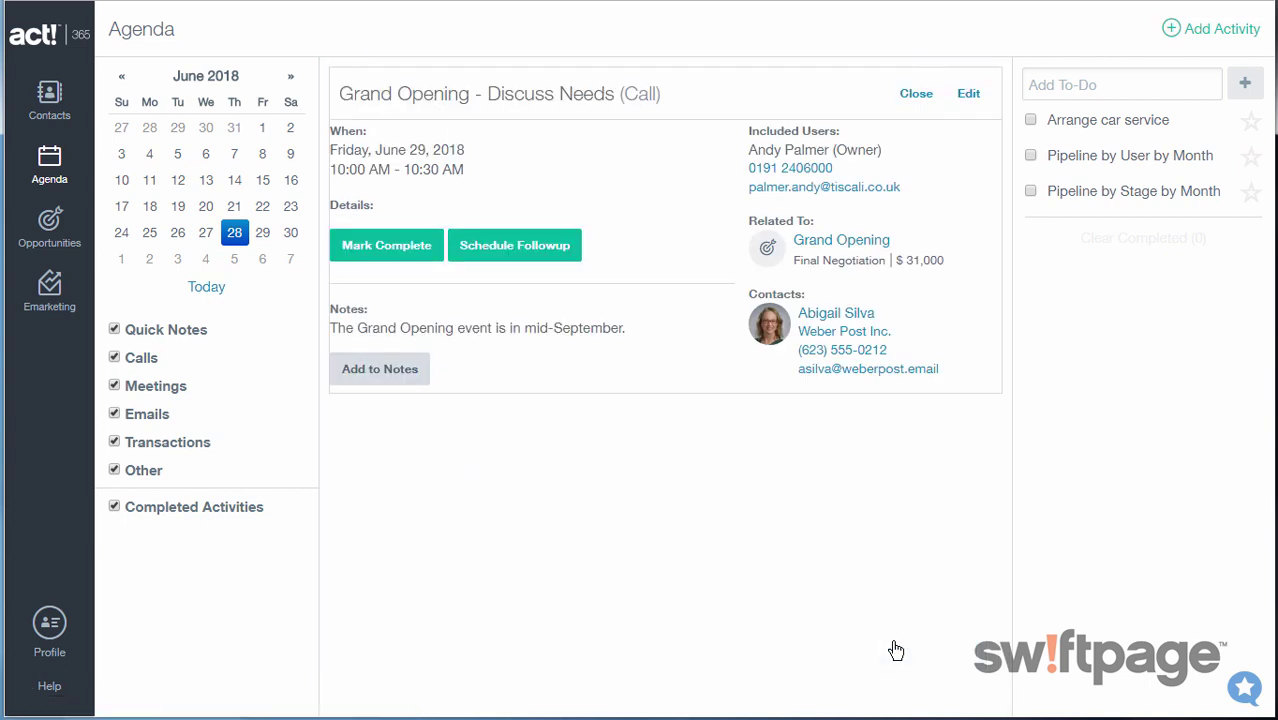
Step: In Contacts, open another contact's record and cancel a new activity for it
click(49, 100)
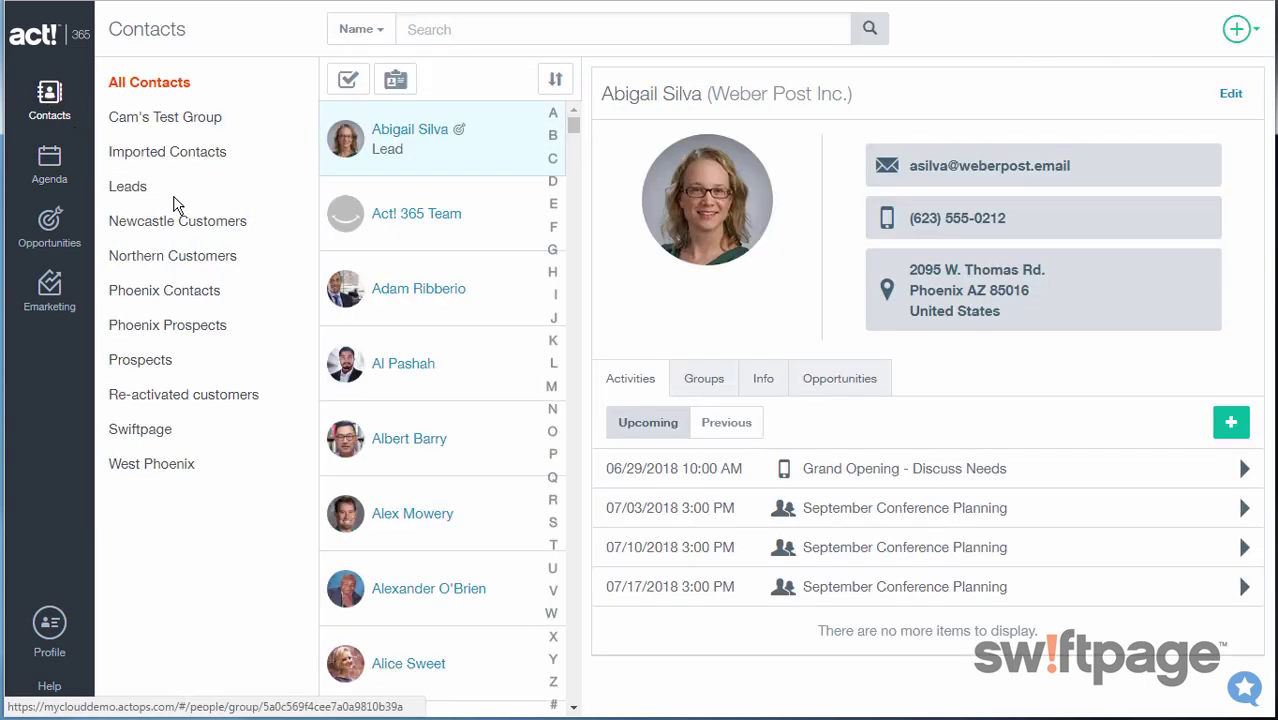
click(433, 675)
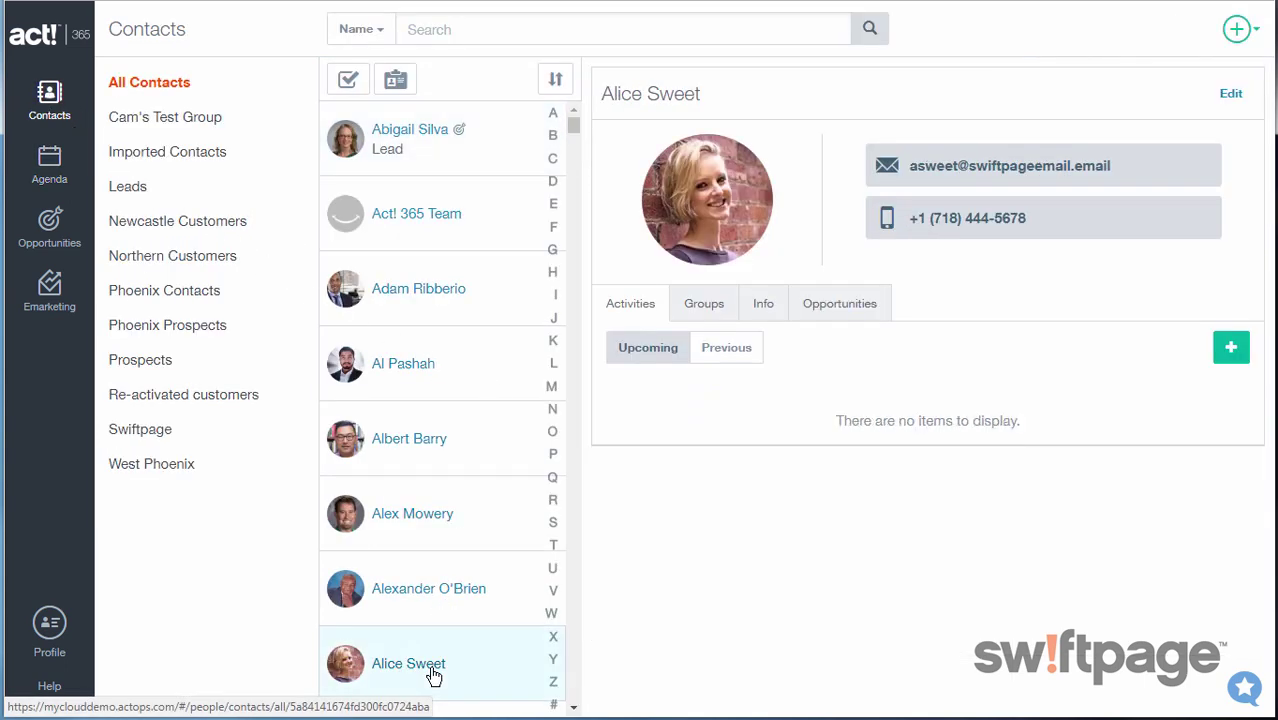
click(1231, 349)
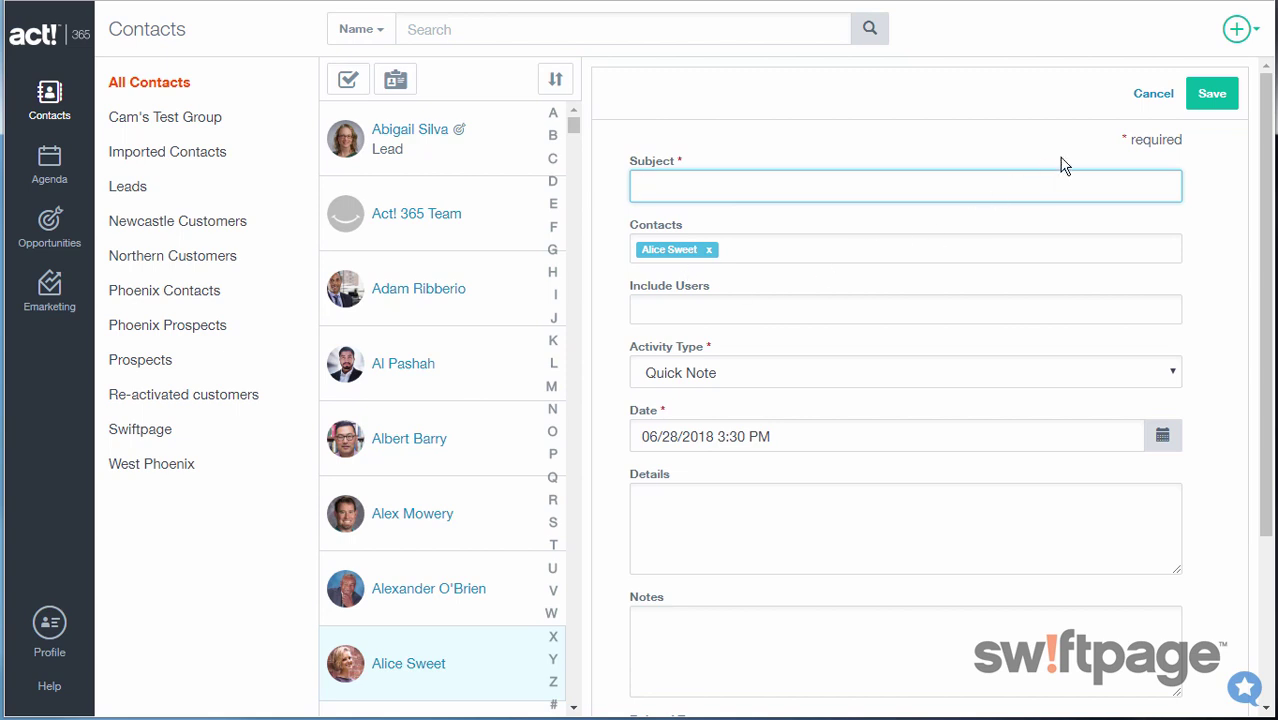
click(1140, 95)
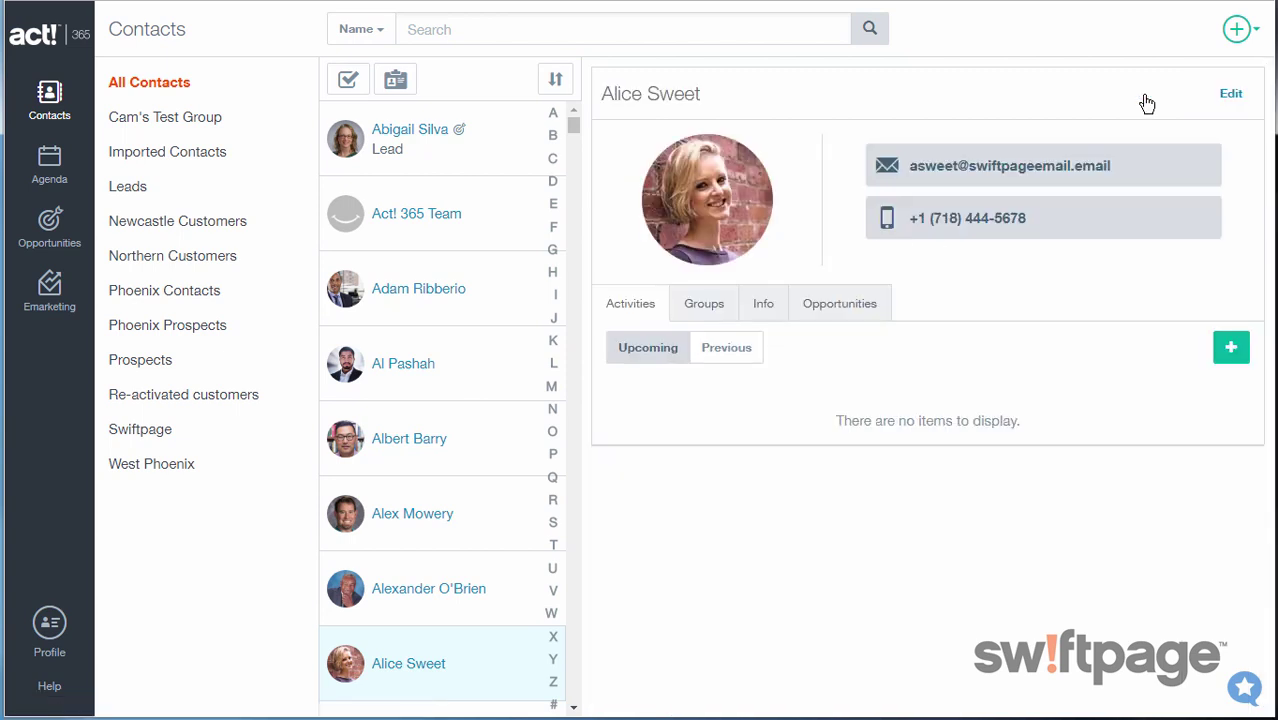
Step: Add the to-do 'Prepare Status Meeting Agenda' on the agenda
click(55, 170)
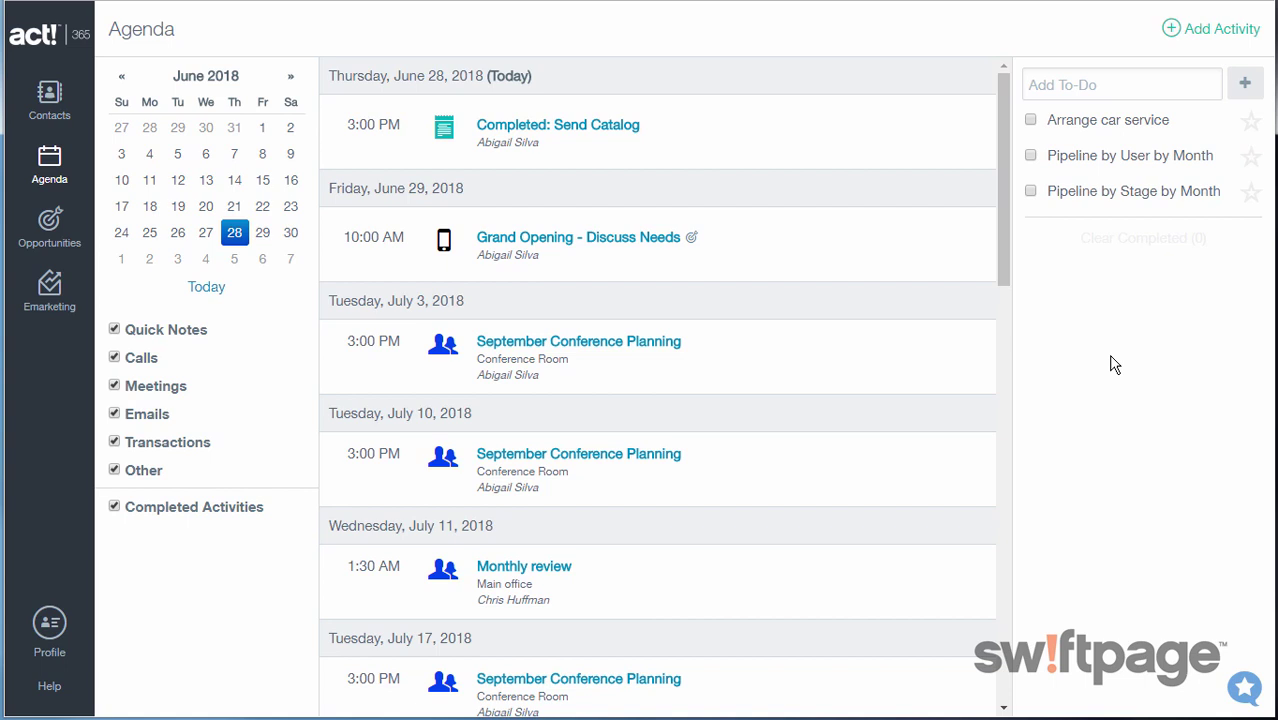
click(1101, 85)
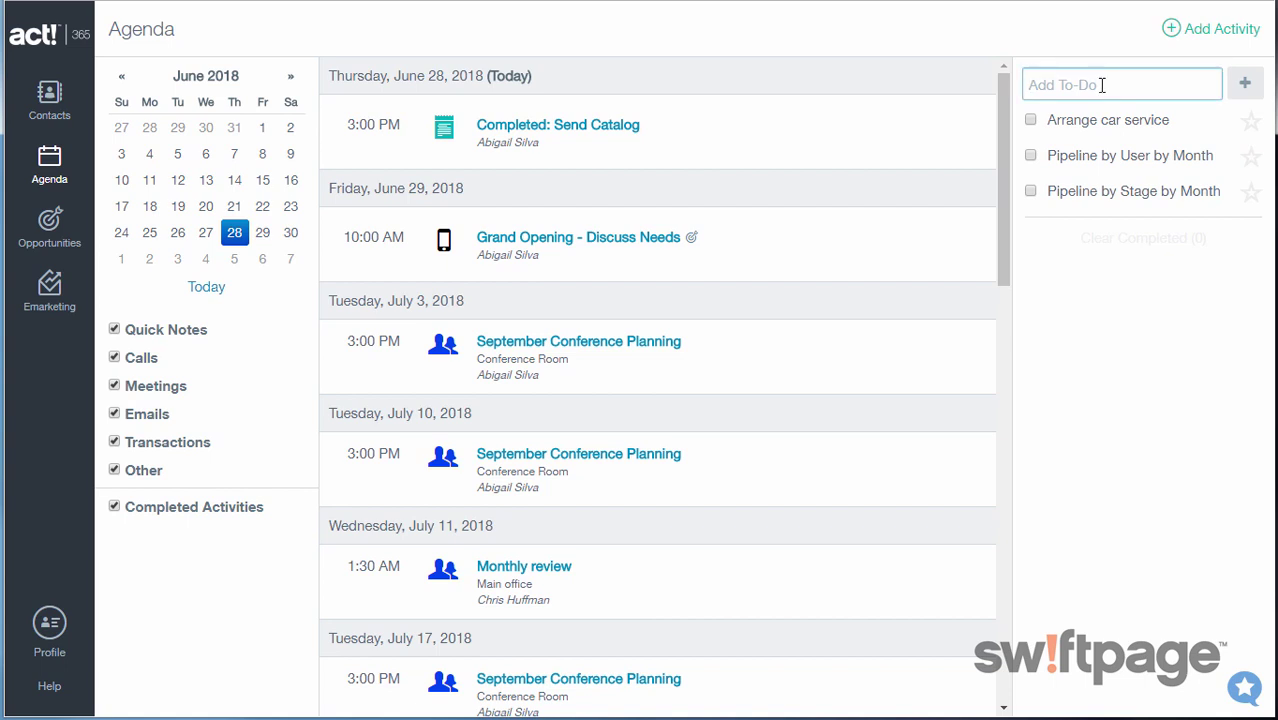
text(Prepare Status Meeting Agenda)
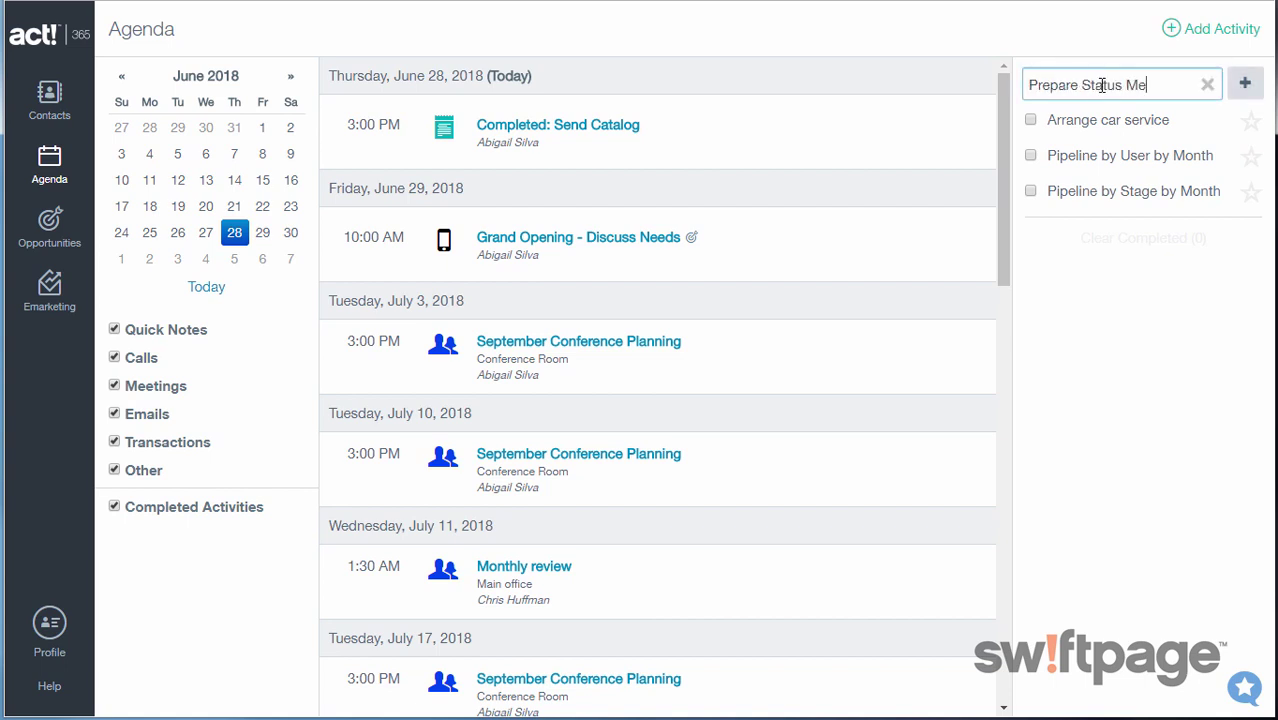
click(1245, 84)
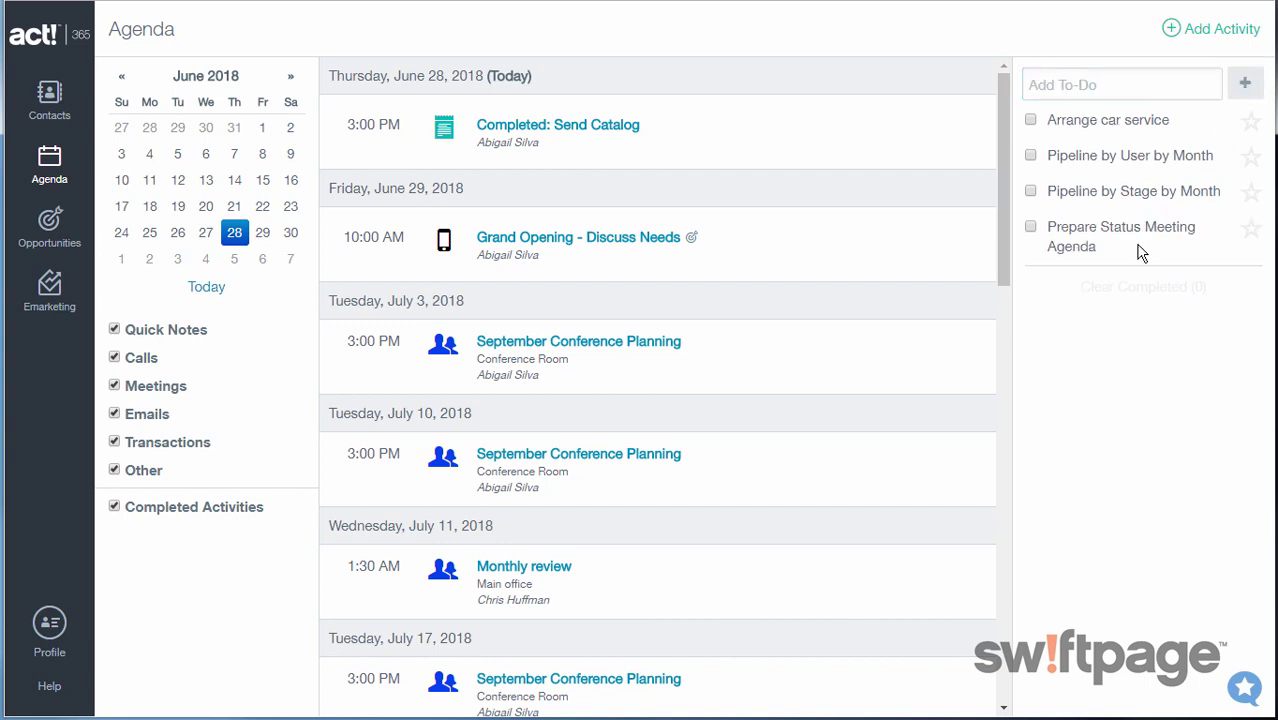
Step: Check off the to-do, clear completed to-dos, and bring up Help
click(1031, 229)
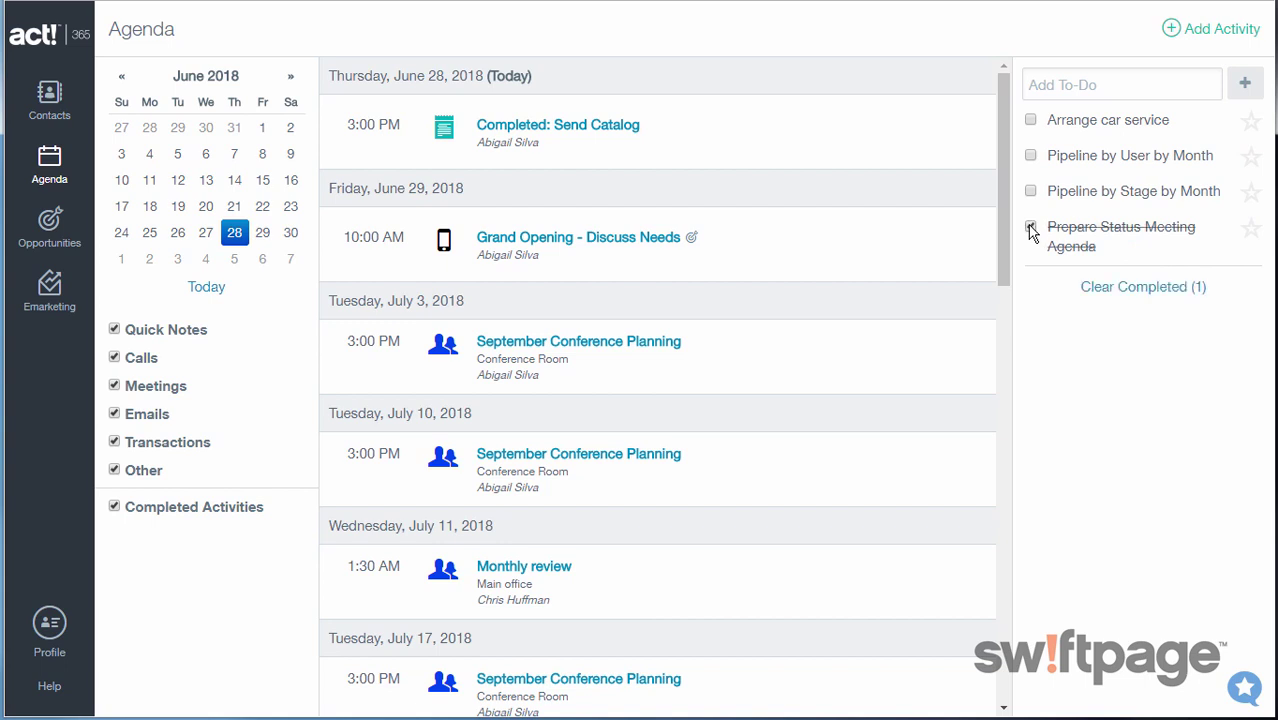
click(1142, 290)
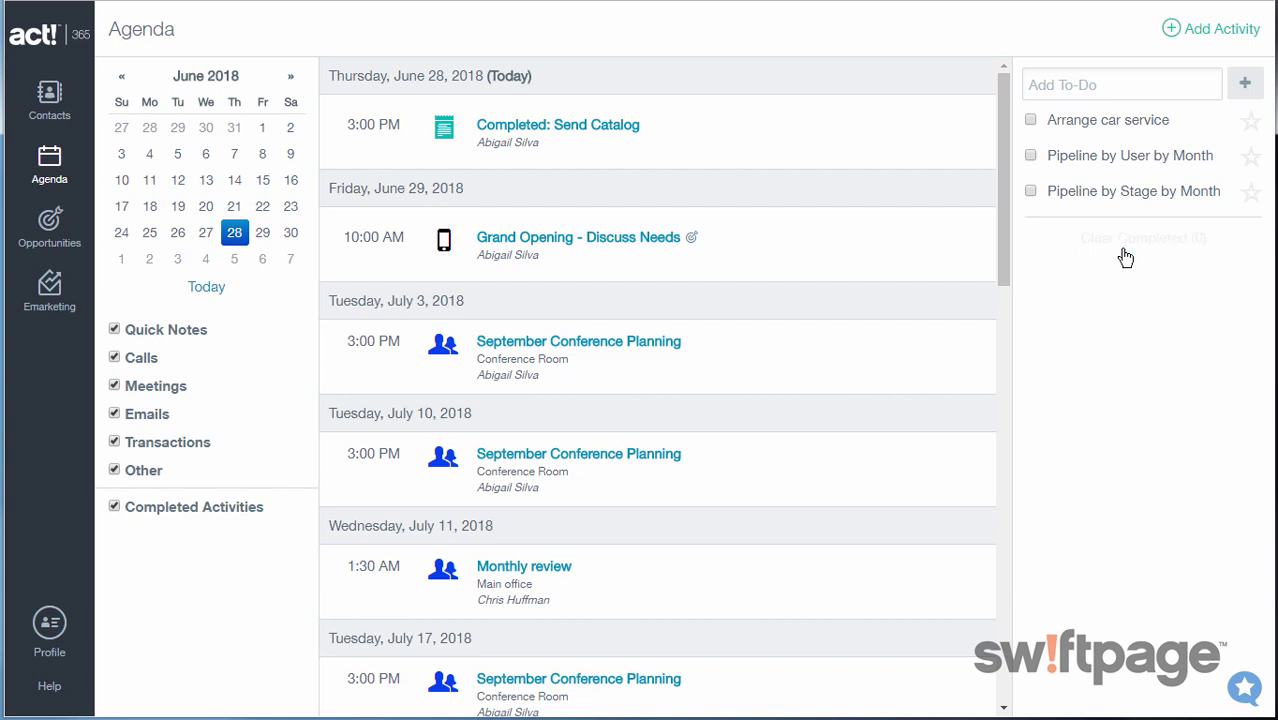
click(50, 692)
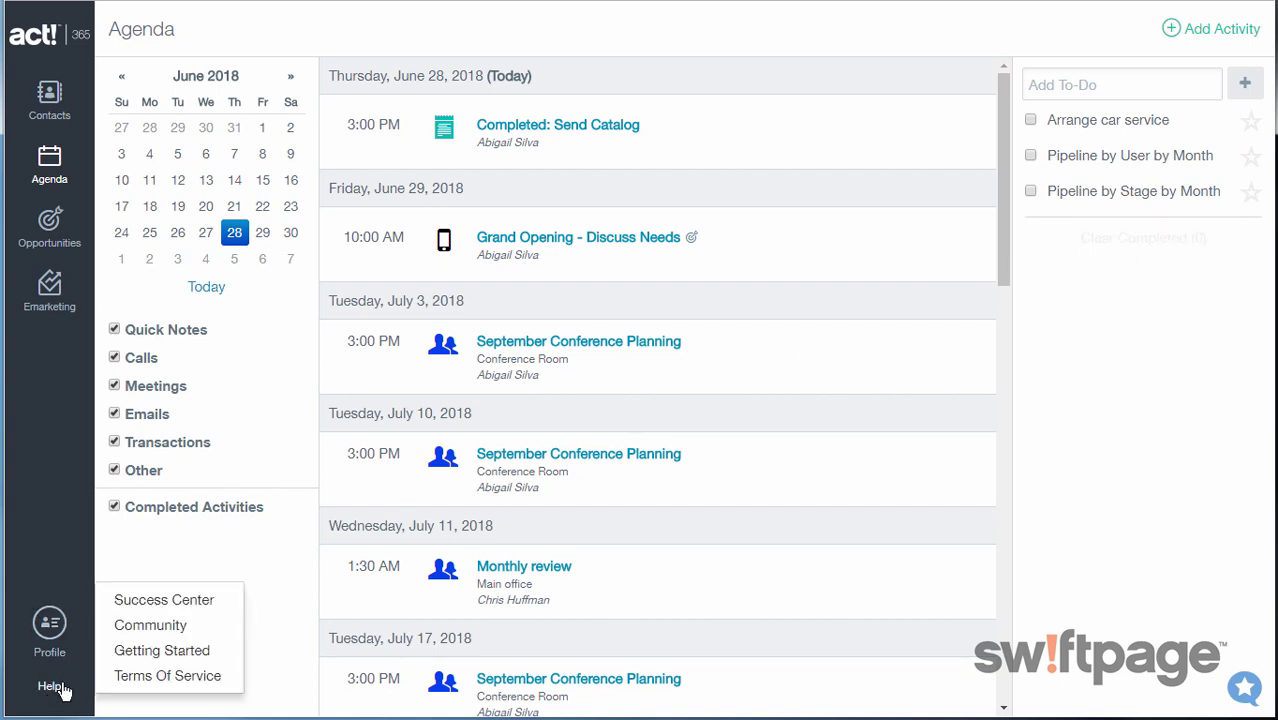